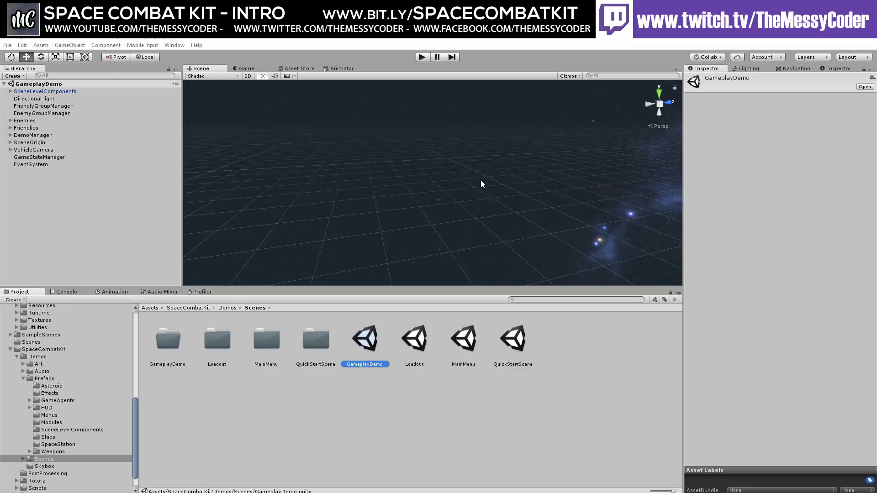
alt+drag(447, 192, 404, 194)
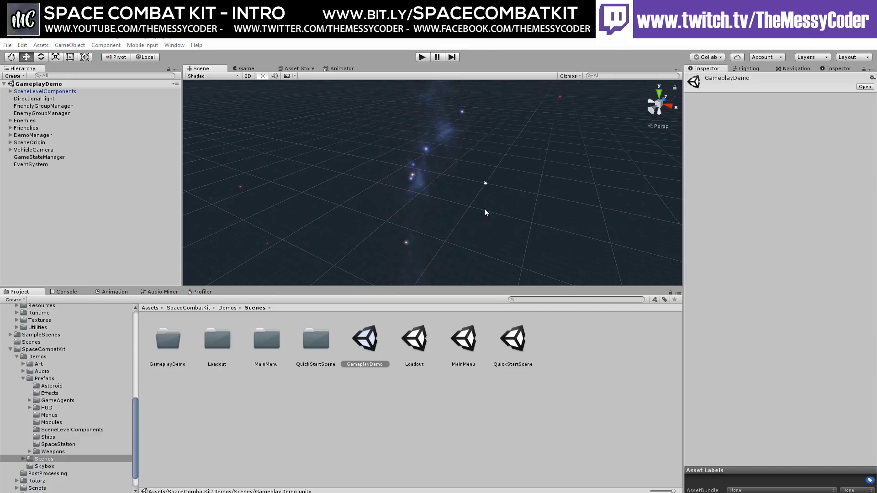
alt+drag(474, 231, 410, 200)
mouse_move(482, 232)
alt+mouse_down()
mouse_move(456, 192)
mouse_move(484, 224)
alt+mouse_up()
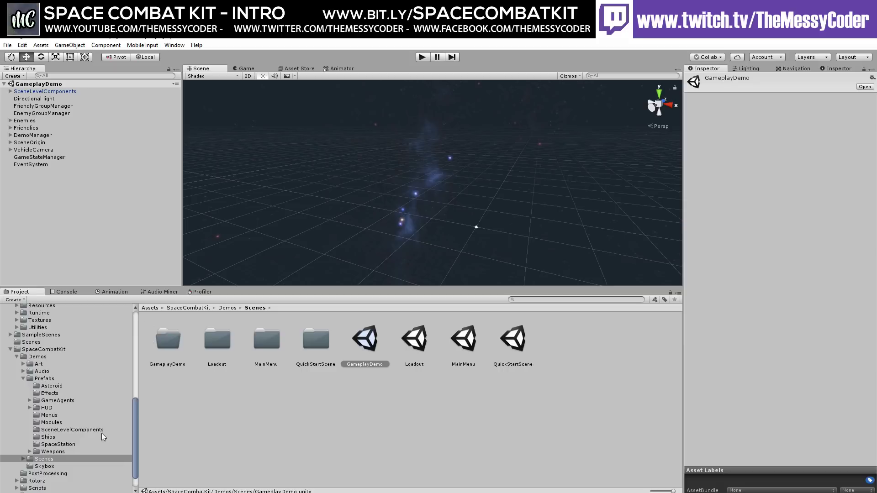
Inspect the Group Manager settings of FriendlyGroupManager and EnemyGroupManager
click(29, 106)
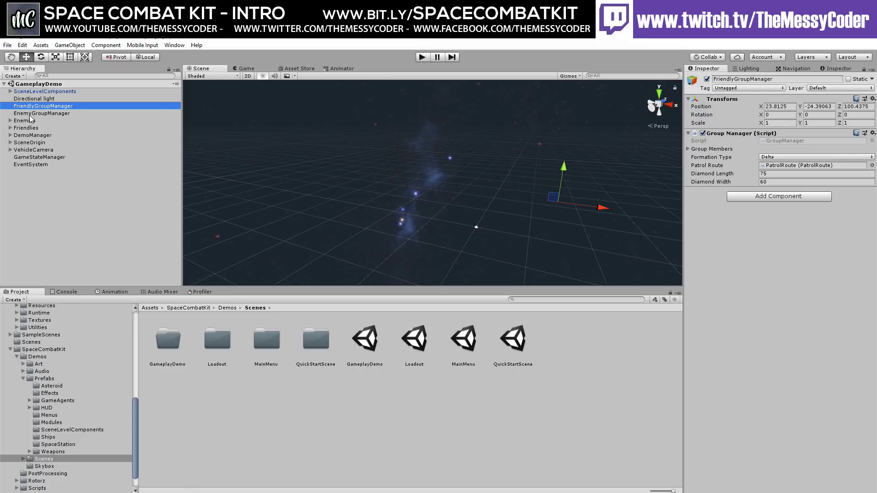
click(30, 115)
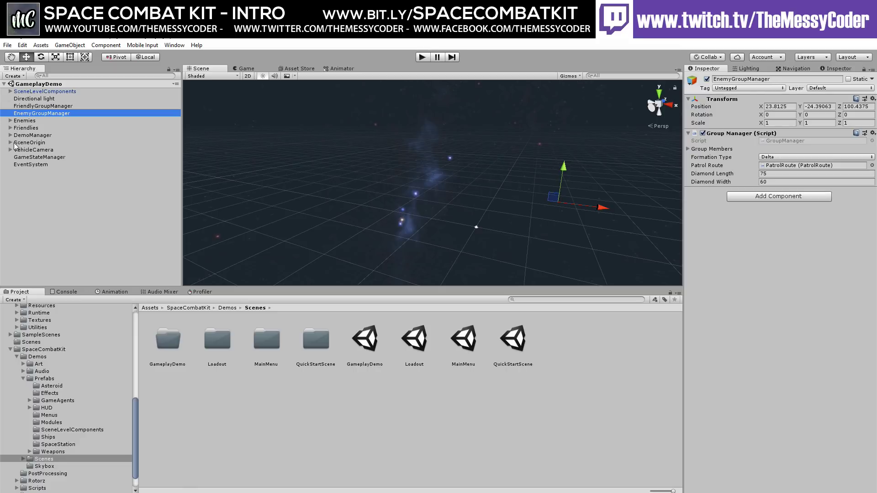
Expand SceneOrigin's Environment, examine the Asteroids spawner and its prefab, and frame the SpaceStation in the scene view
click(11, 142)
click(19, 150)
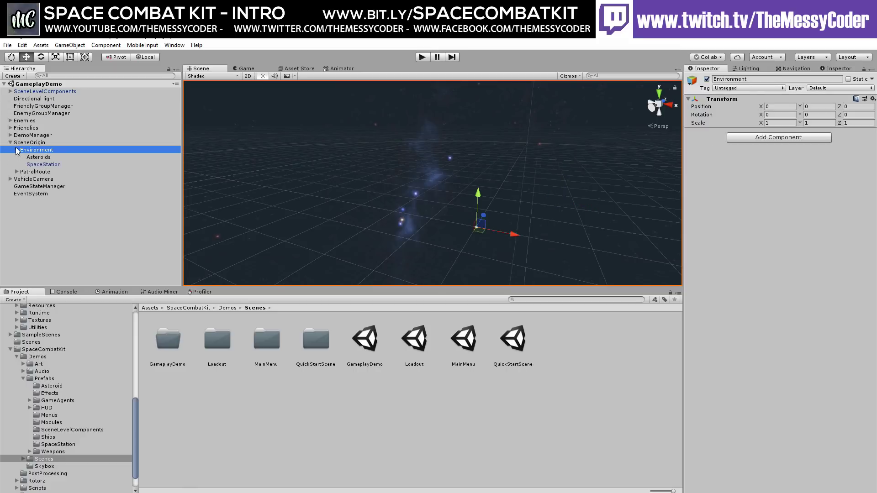
click(38, 157)
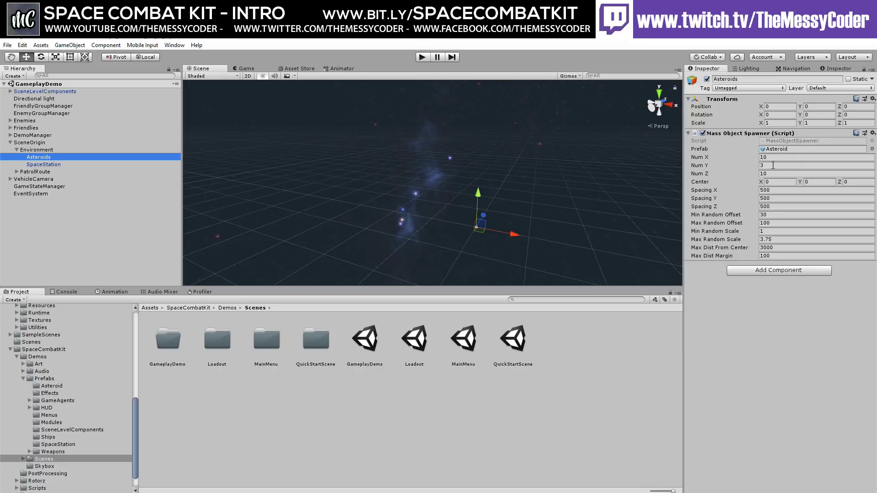
click(774, 150)
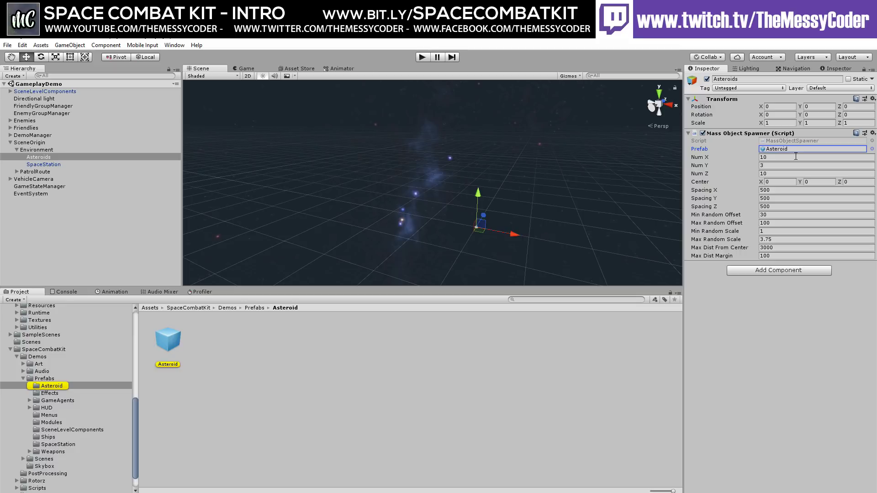
click(38, 164)
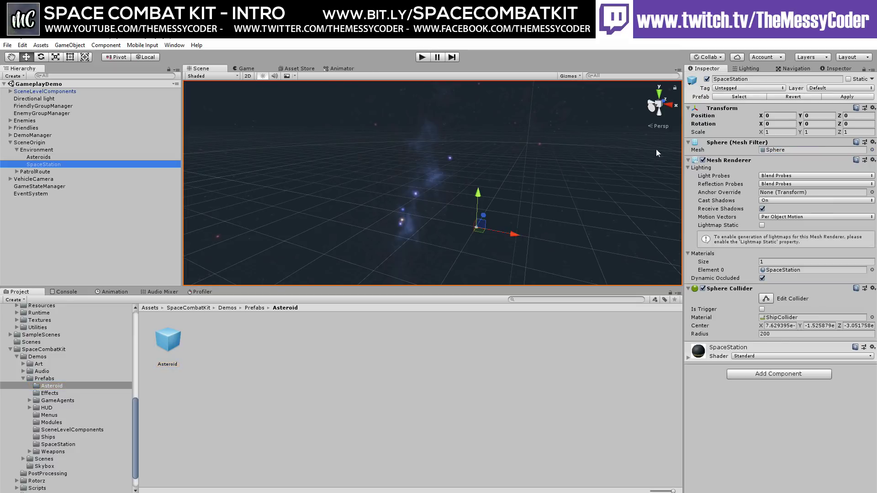
double_click(39, 165)
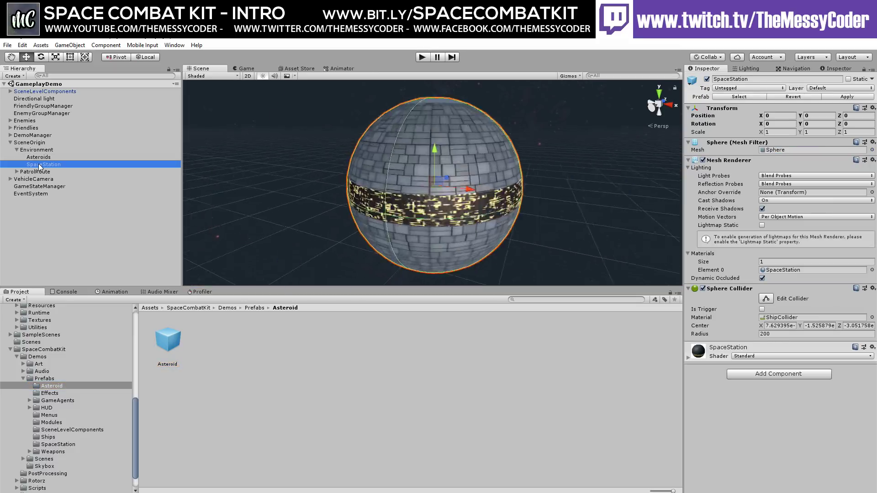
Expand PatrolRoute and its Patrol Targets, and inspect each PatrolPoint object from the first through PatrolPoint (3)
click(35, 172)
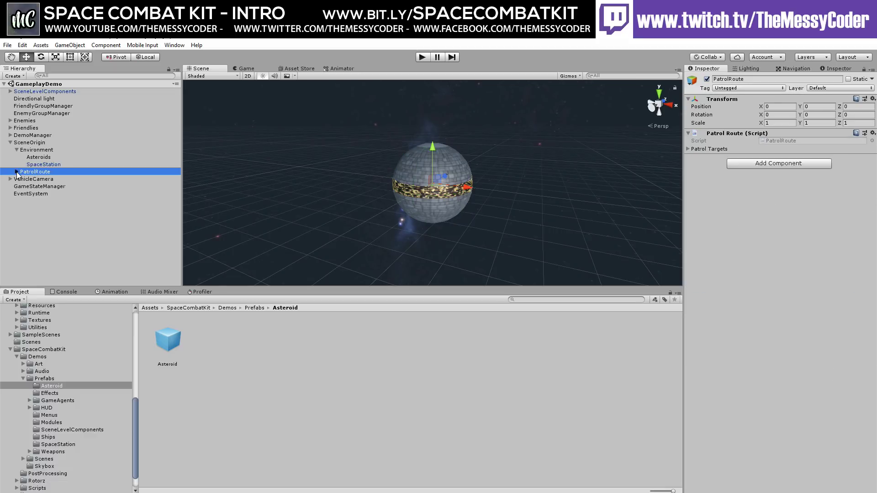
click(17, 172)
click(688, 149)
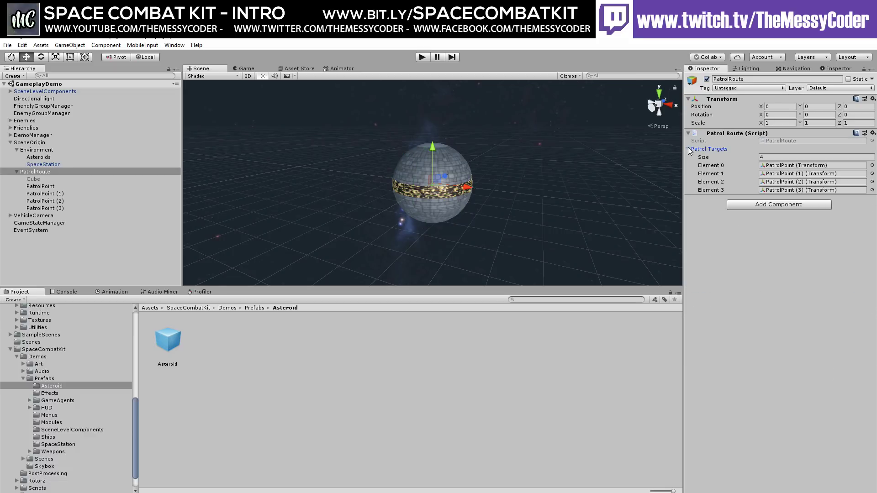
click(770, 166)
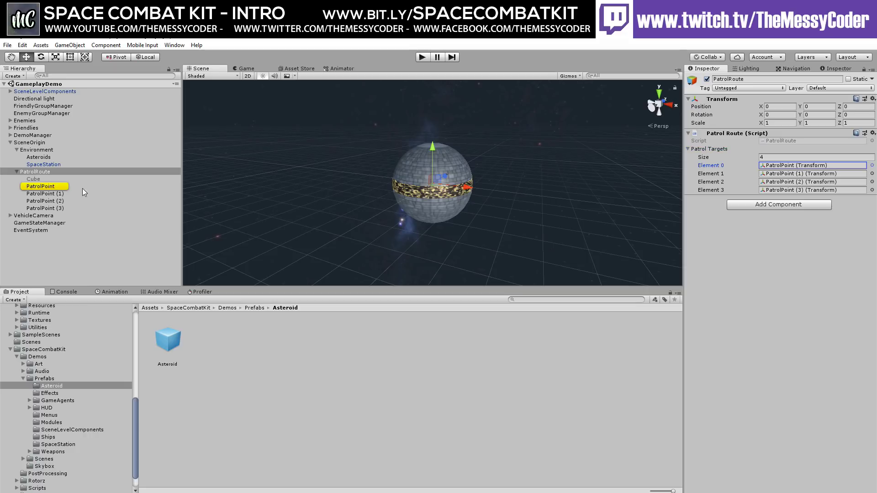
click(51, 187)
click(49, 195)
click(50, 201)
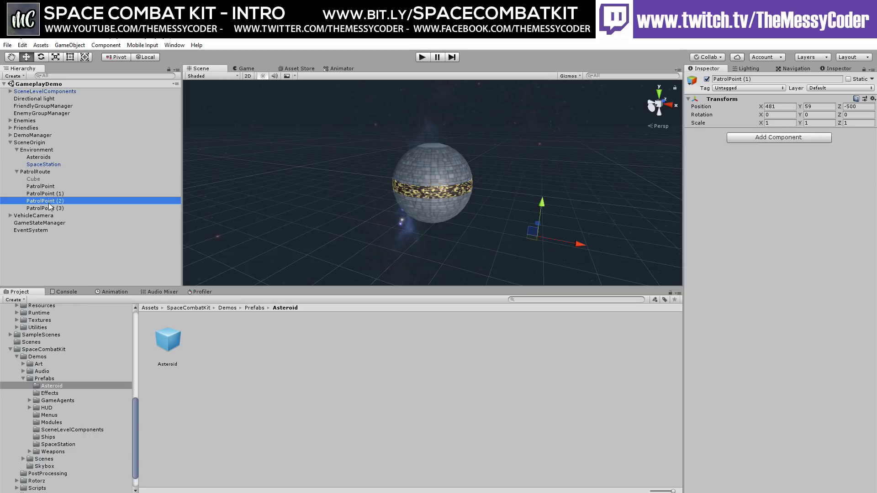
click(50, 209)
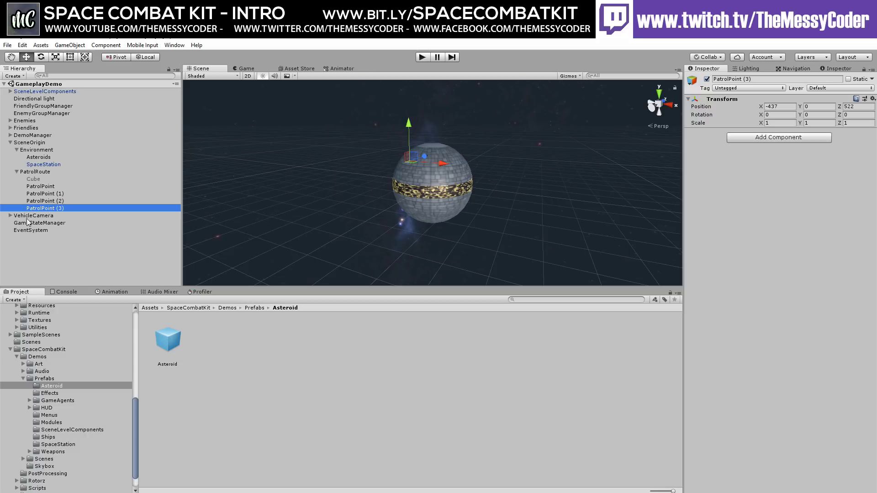
Expand the VehicleCamera hierarchy to examine its HorizontalSwivel, VerticalSwivel and Menus children
click(9, 215)
click(17, 223)
click(36, 231)
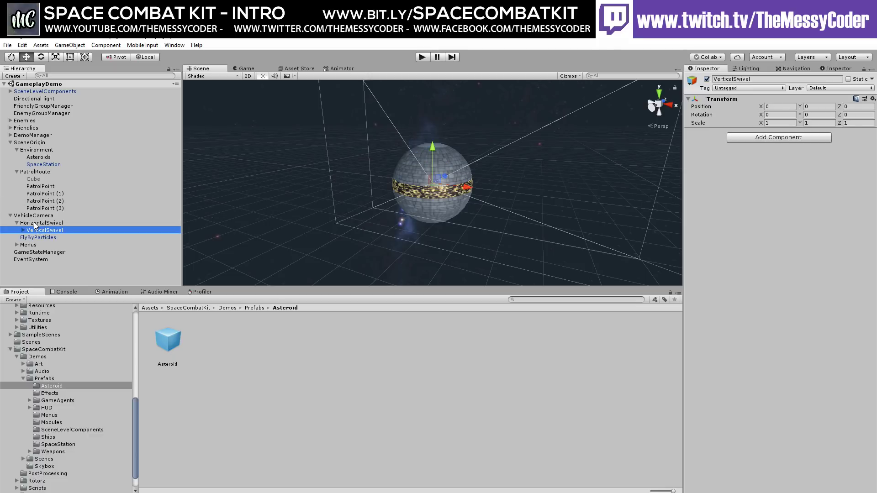
click(17, 245)
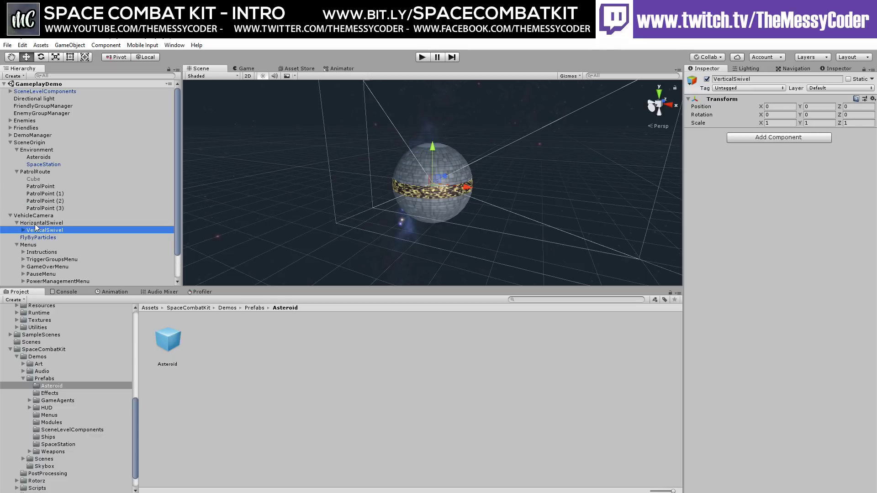
Expand DemoManager and locate its referenced friendly formation manager and the friendly and enemy ship prefabs
click(11, 136)
click(10, 136)
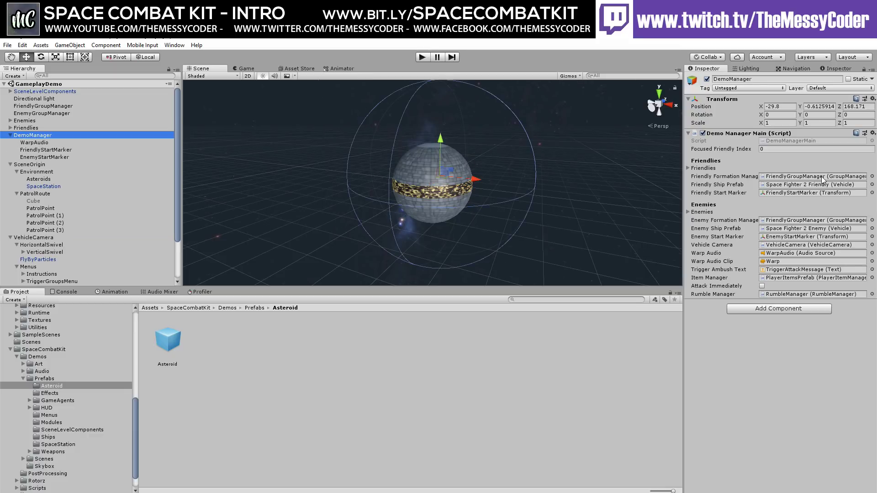
click(803, 178)
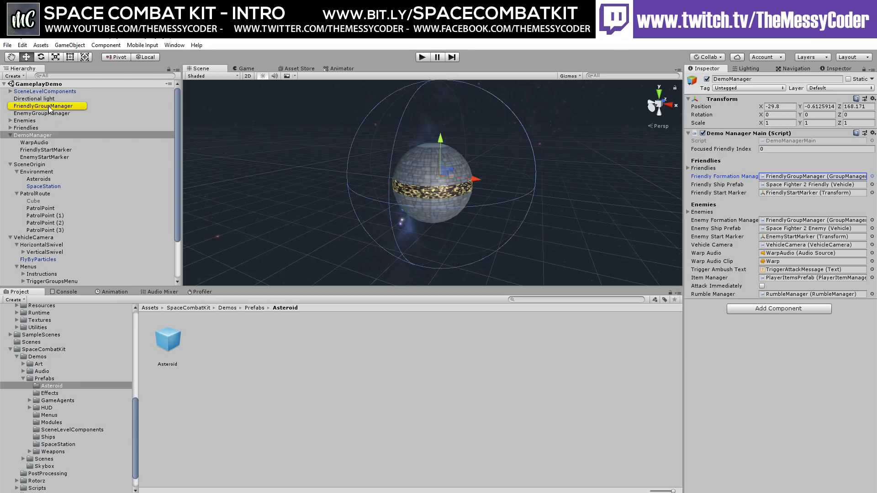
click(804, 187)
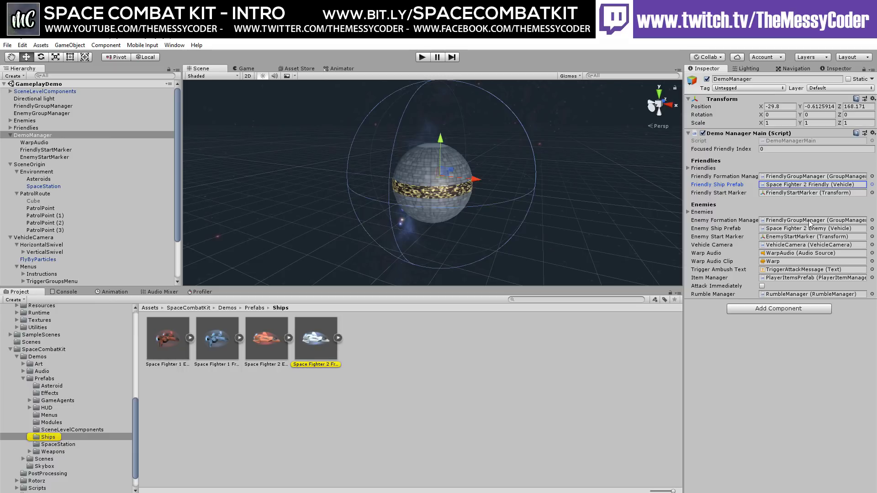
click(789, 230)
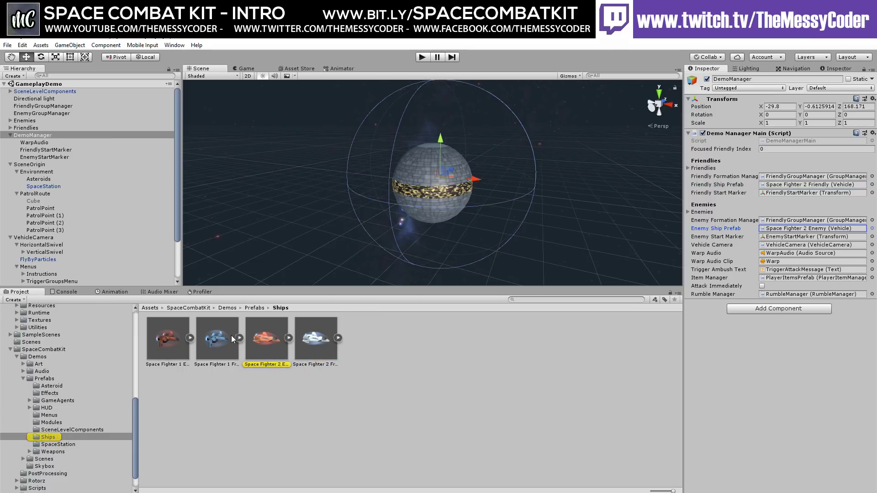
Look through the Space Fighter 1 and Space Fighter 2 prefabs in the Ships folder
click(231, 337)
click(305, 337)
click(165, 344)
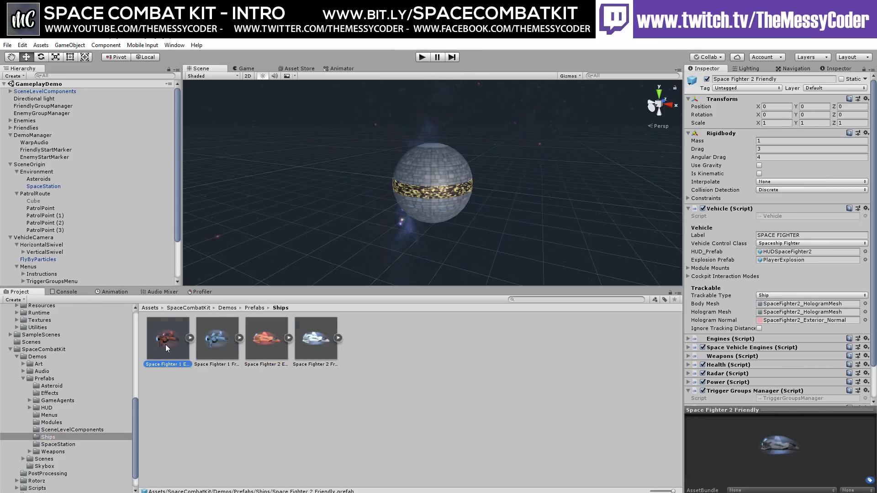
Expand DemoManager's Friendlies list and locate Player, Friendly2, Friendly3 and Friendly4 in the scene hierarchy
click(34, 136)
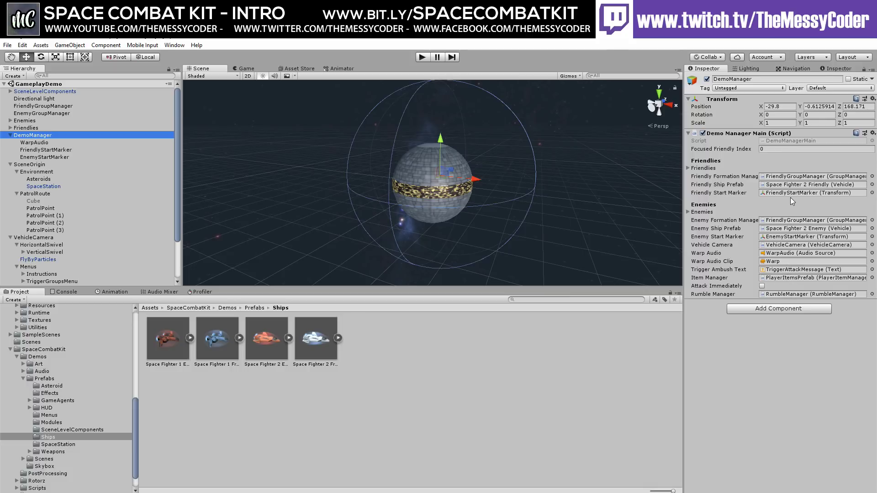
click(688, 168)
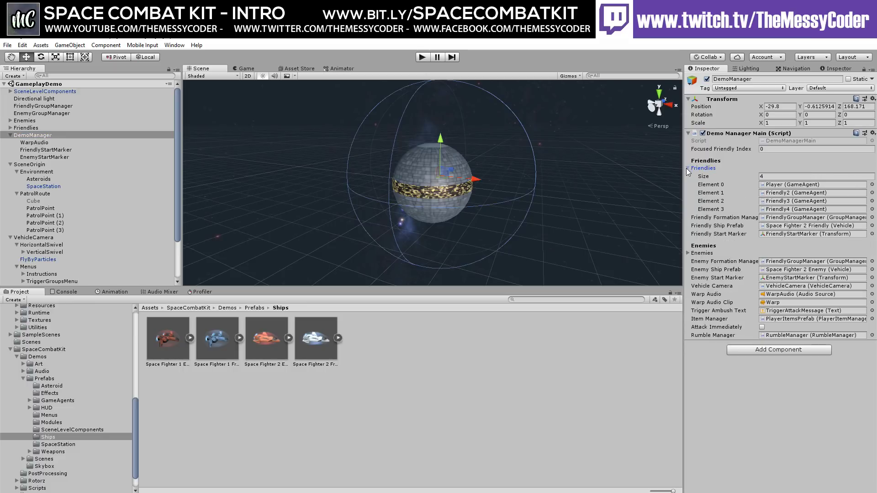
click(785, 185)
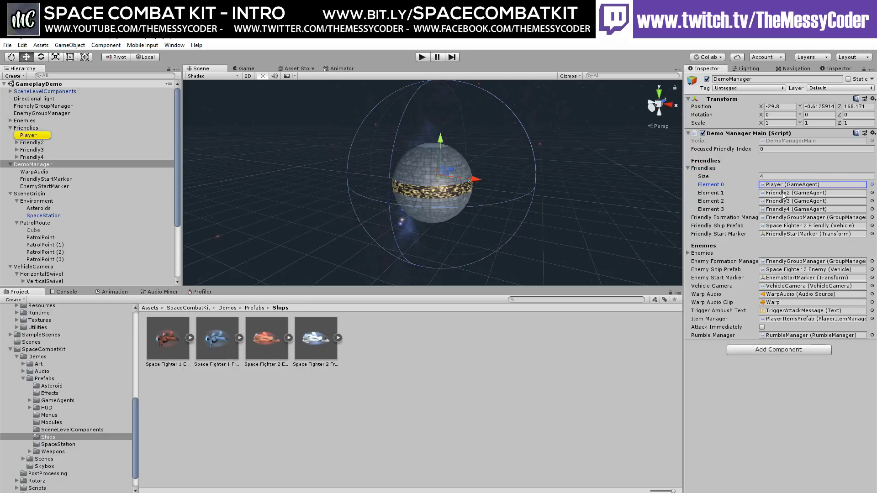
click(784, 192)
click(785, 200)
click(786, 209)
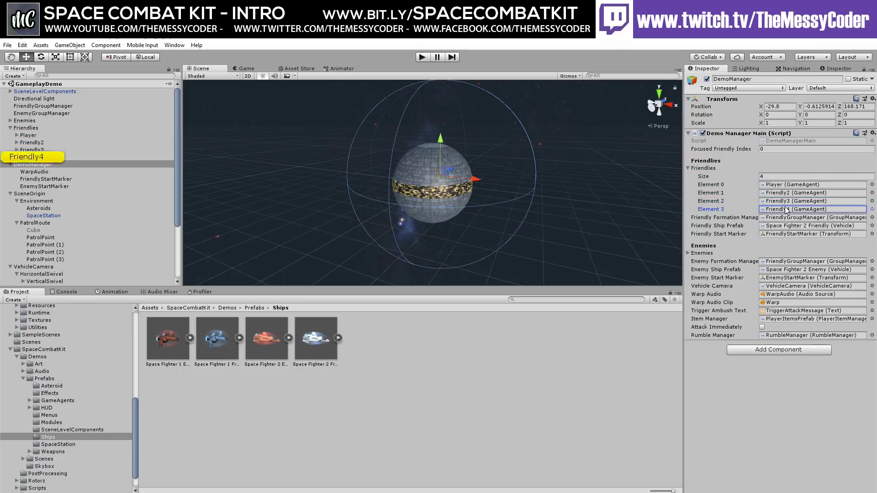
Expand DemoManager's Enemies list and locate Enemy1 through Enemy4 in the scene hierarchy
click(688, 253)
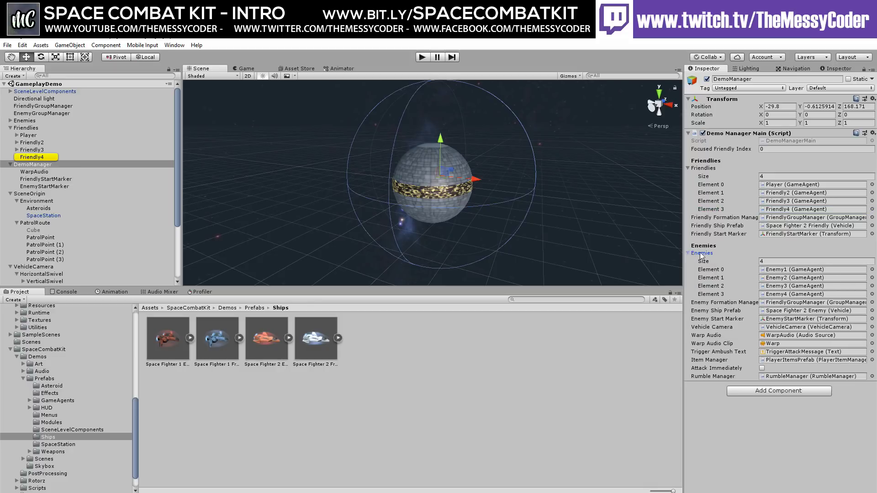
click(782, 269)
click(778, 279)
click(778, 286)
click(777, 295)
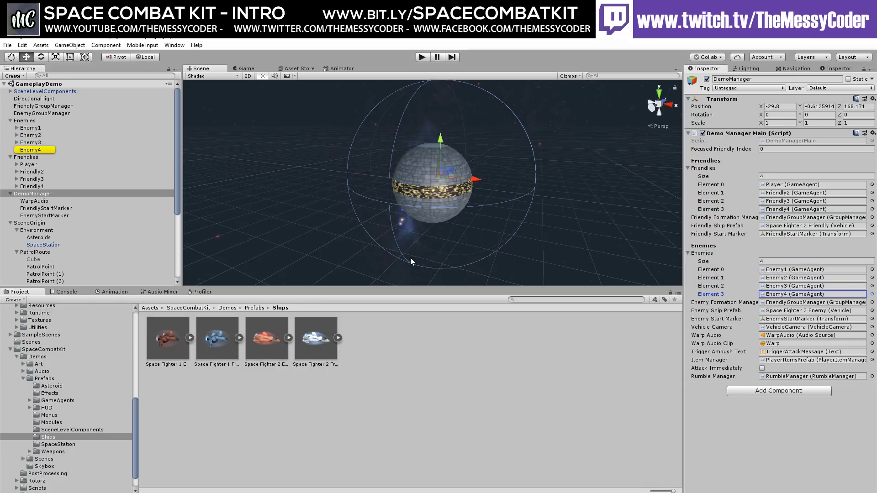
Inspect the Player agent and its PlayerSpaceFighterControl child, including the available Vehicle Control Class options
click(22, 166)
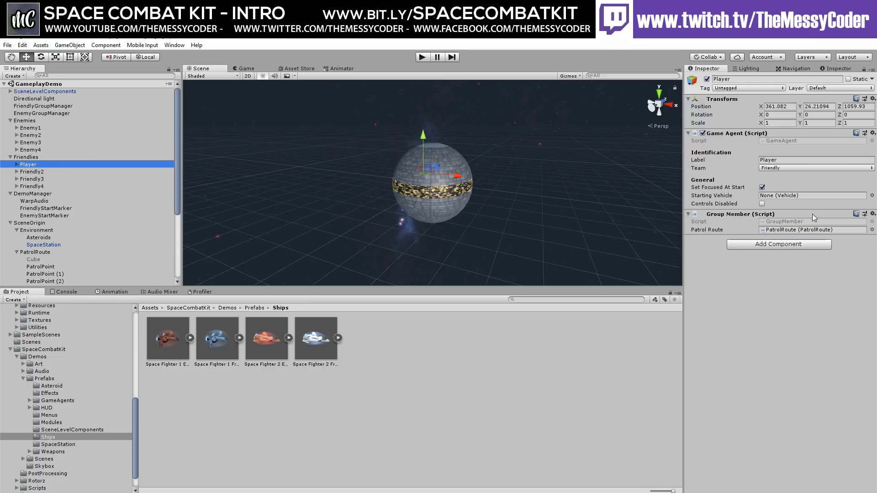
click(17, 164)
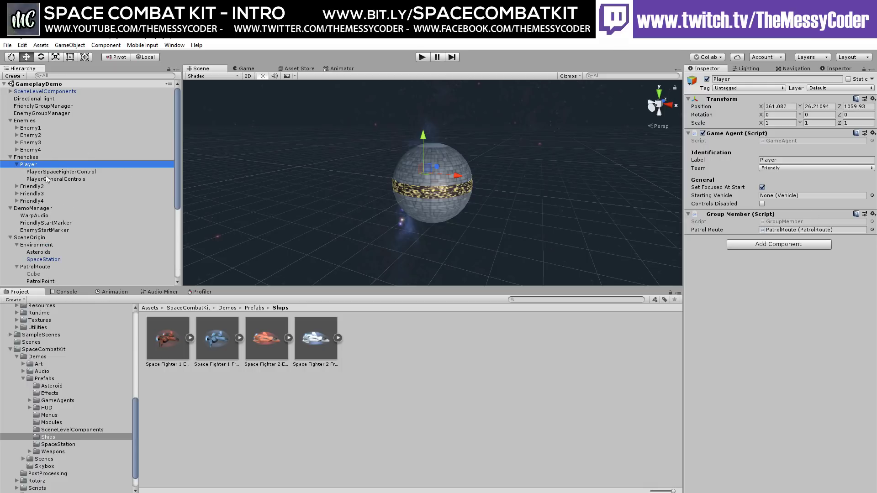
click(48, 173)
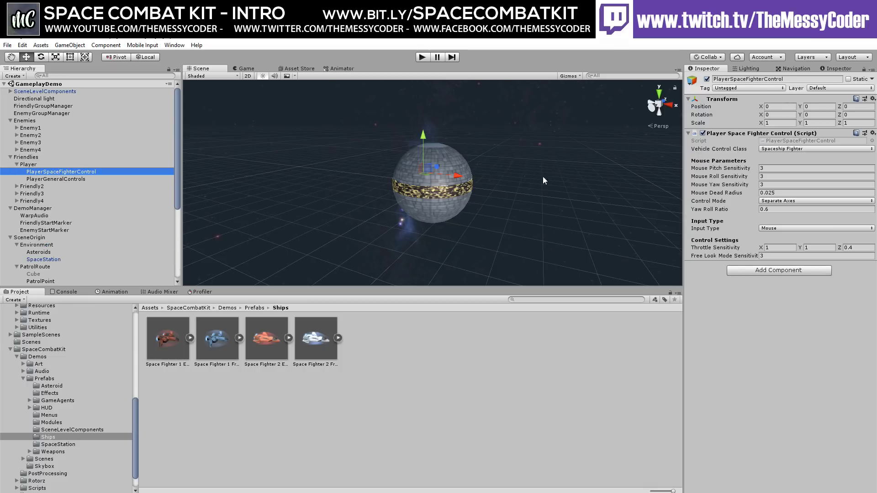
click(781, 150)
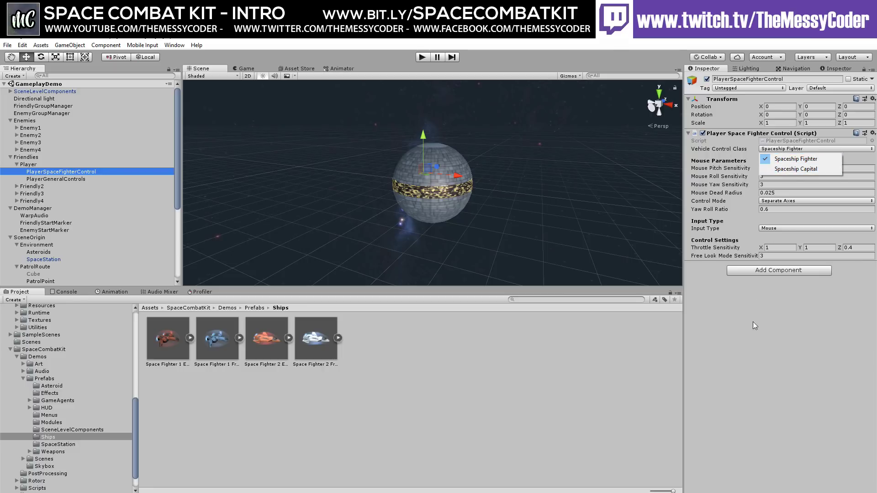
click(753, 354)
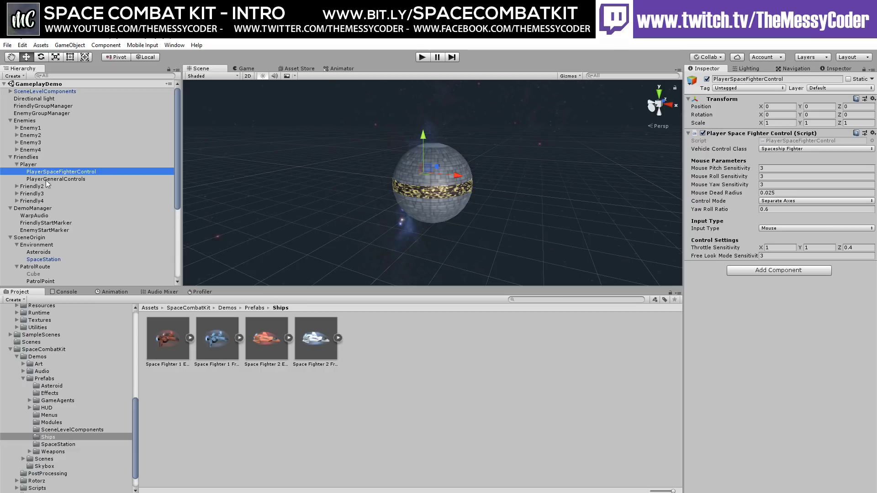
Inspect the Friendly2 agent, expand its children and view the available Team options without changing them
click(32, 187)
click(17, 186)
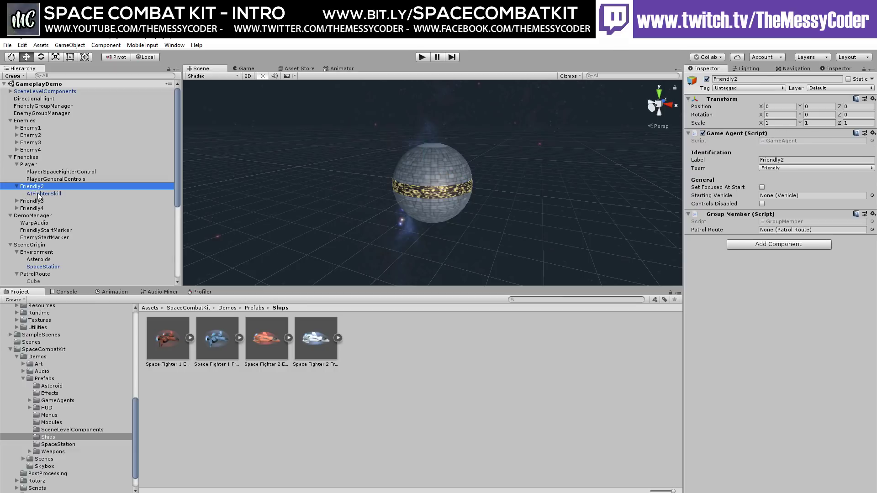
click(785, 168)
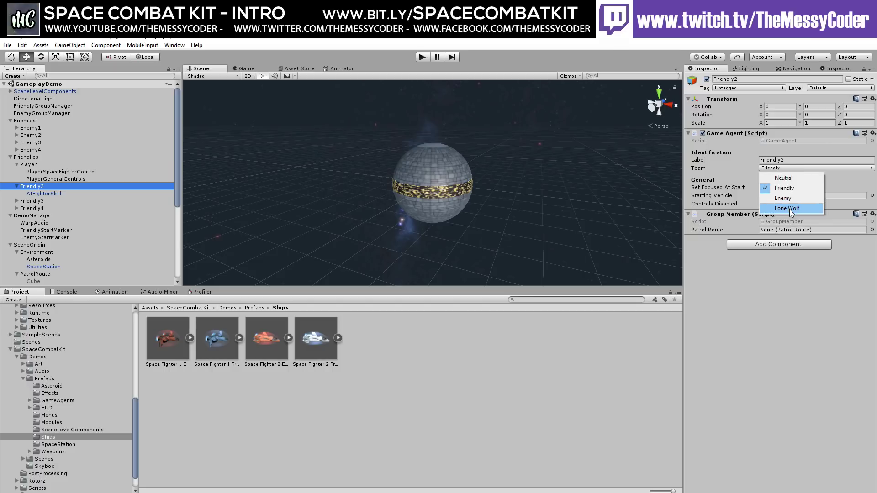
click(785, 324)
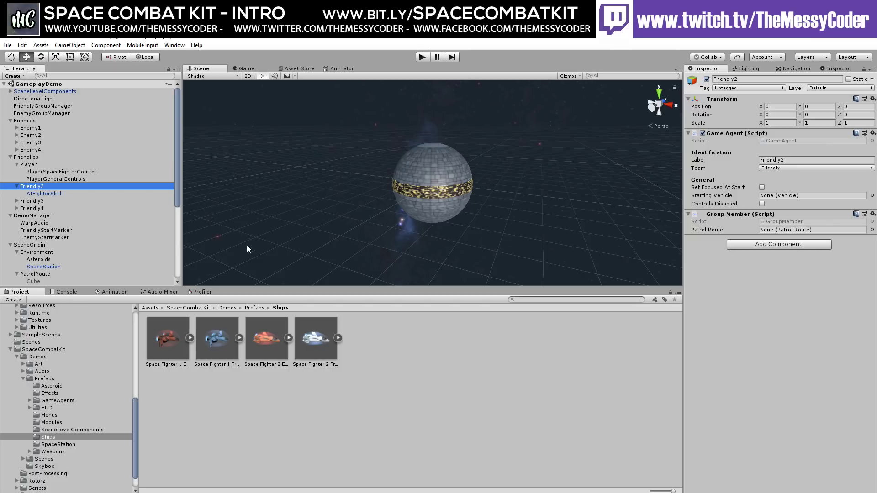
Inspect the Friendly3 and Enemy1 agents, EnemyGroupManager, FriendlyGroupManager and the Directional light
click(32, 200)
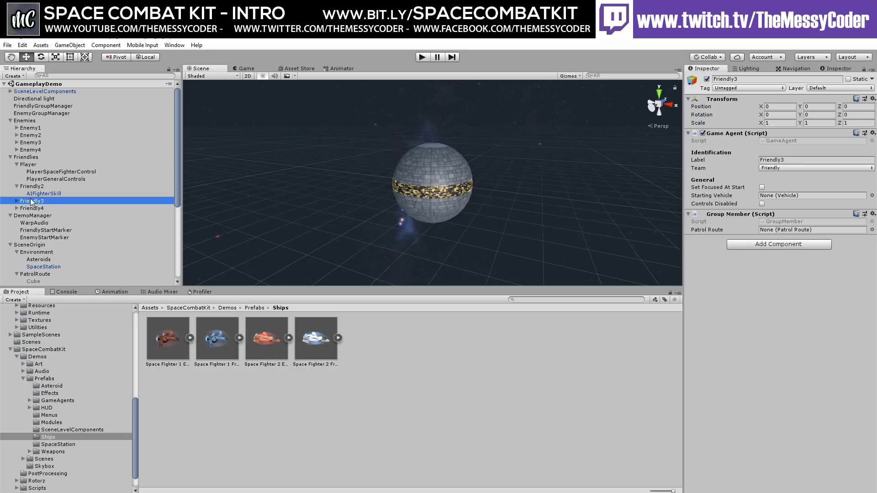
click(17, 201)
click(29, 129)
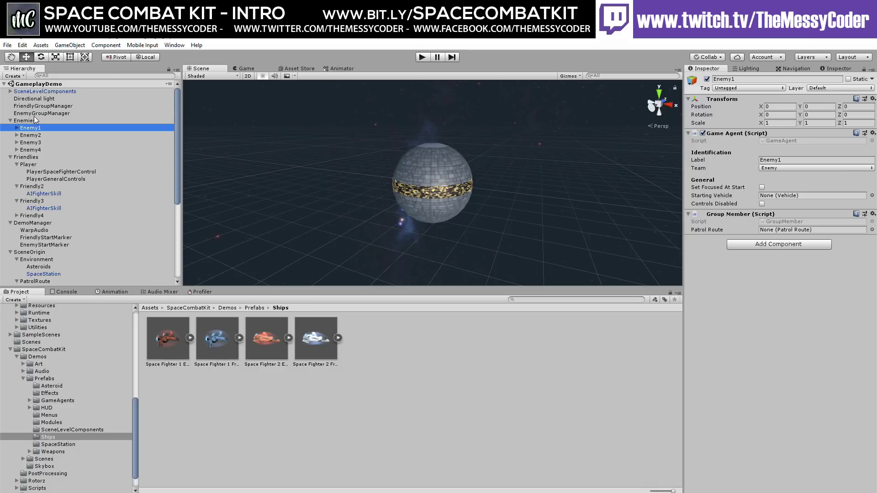
click(33, 114)
click(37, 106)
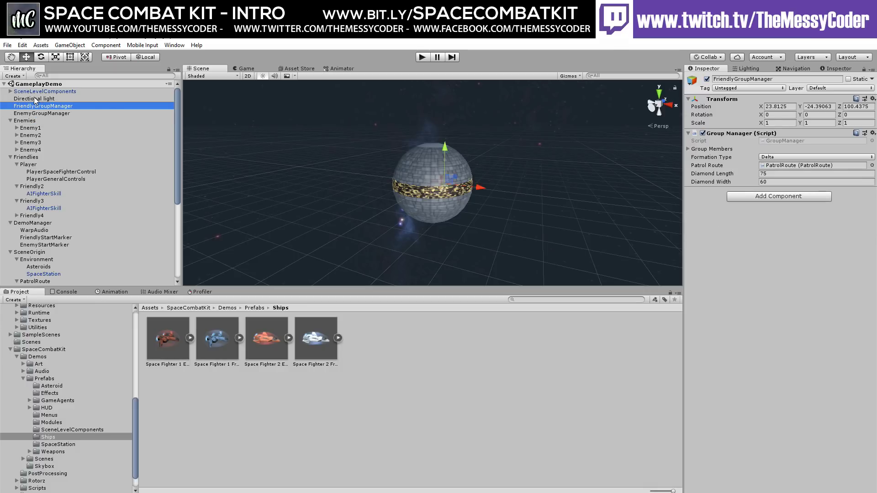
click(35, 99)
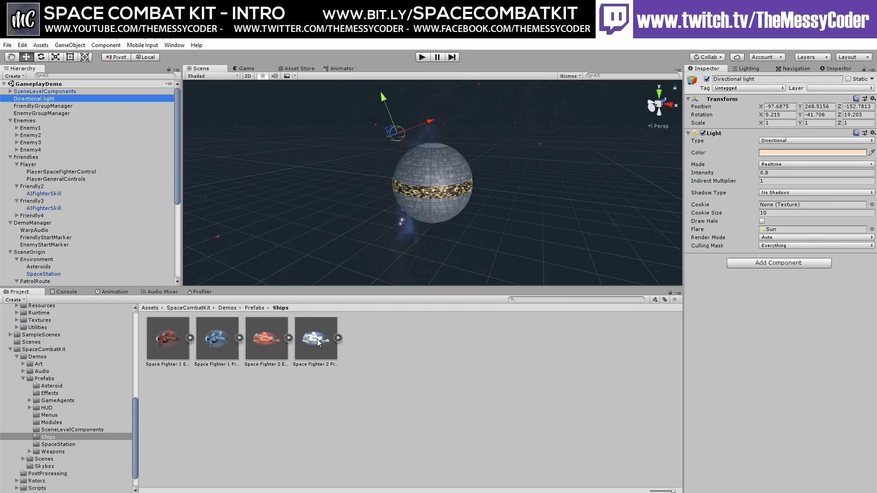
Place the Space Fighter 2 Friendly prefab in the scene, expand its children and deactivate its Meshes object
drag(317, 339, 299, 178)
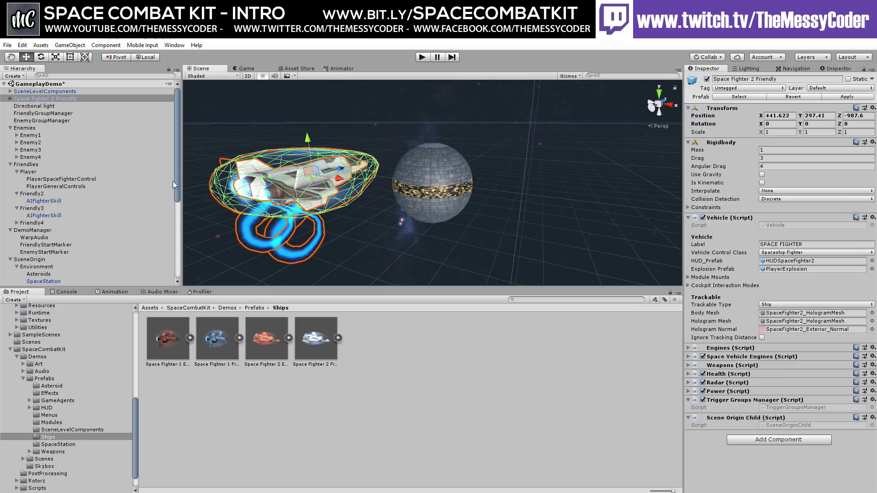
click(10, 98)
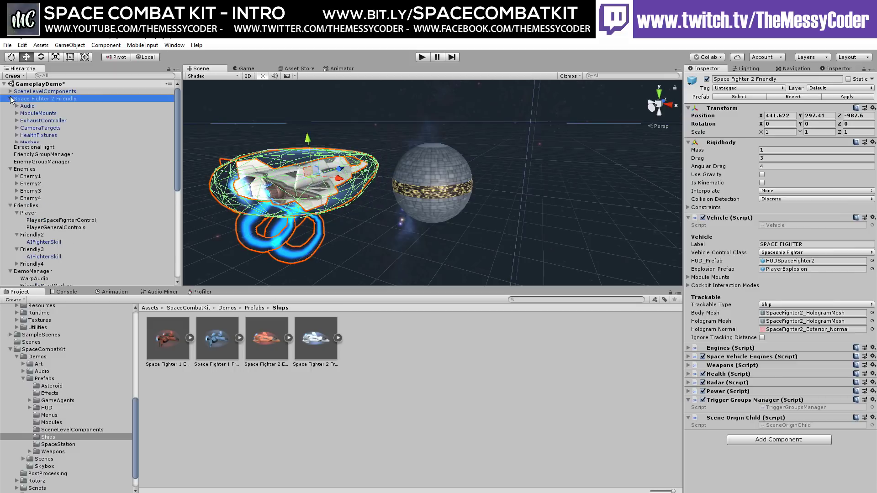
click(17, 142)
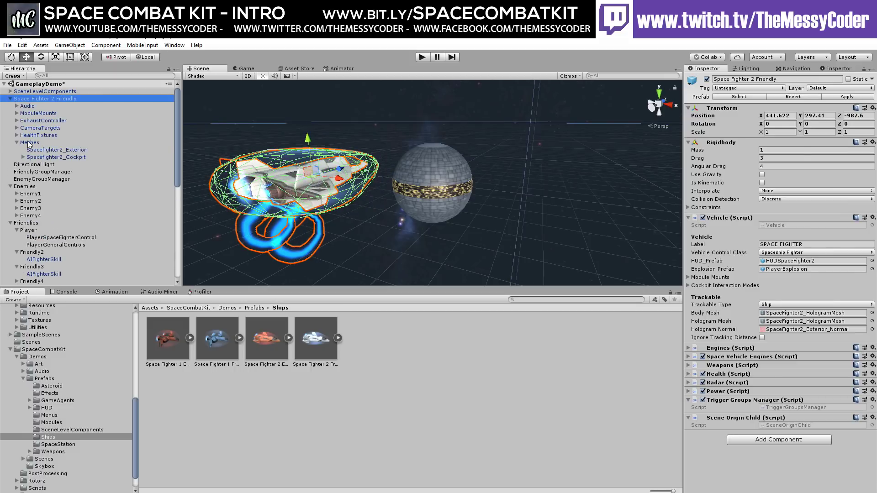
click(30, 142)
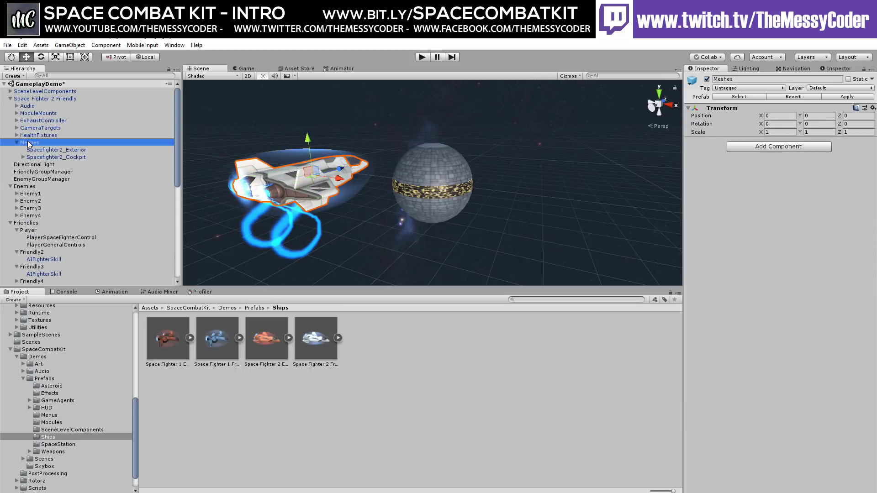
click(707, 79)
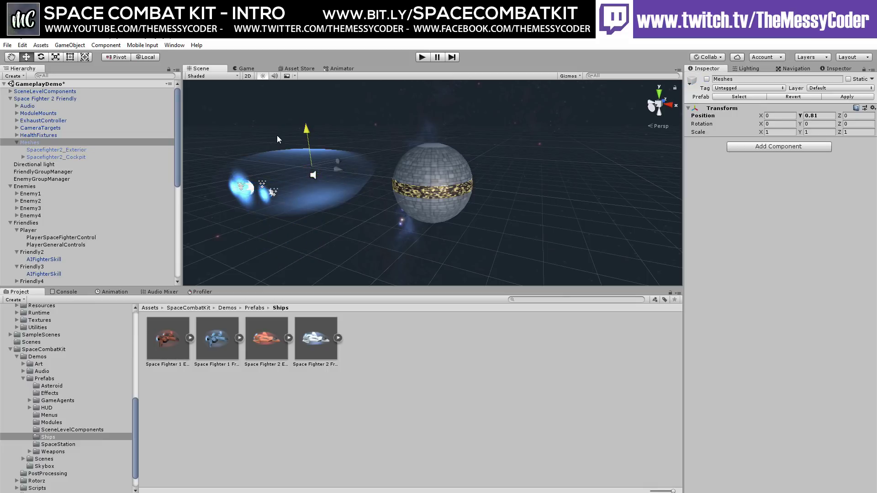
Raise the whole Space Fighter 2 Friendly ship to a Y position of about 298.1
click(25, 99)
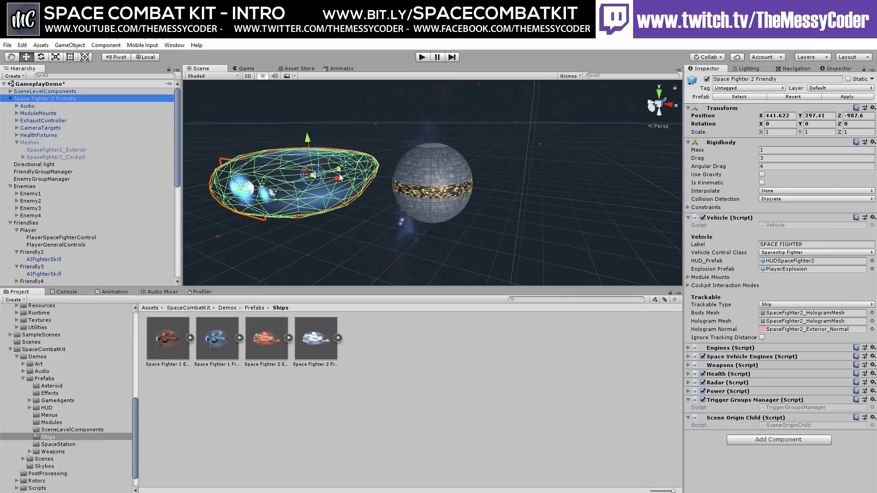
click(287, 125)
mouse_move(287, 125)
mouse_down()
mouse_move(307, 182)
mouse_move(291, 140)
mouse_up()
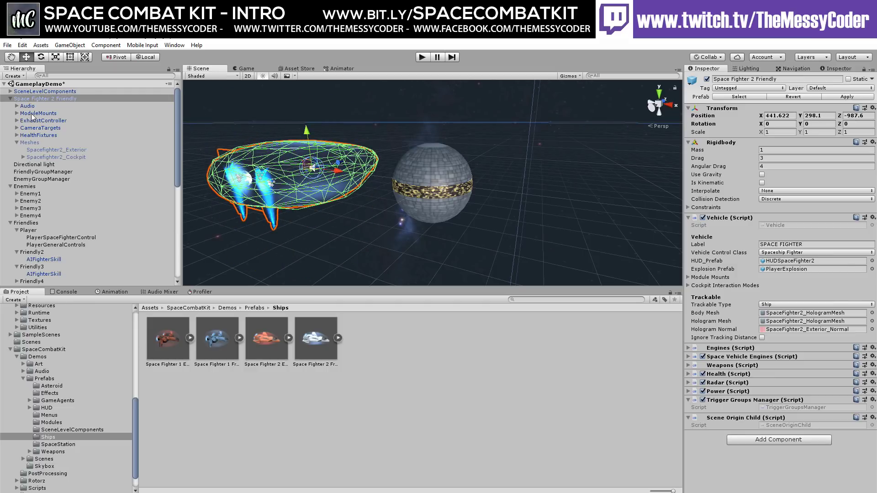
Toggle the ship's ExhaustController off and back on to identify its effects, and inspect CameraTargets
click(34, 121)
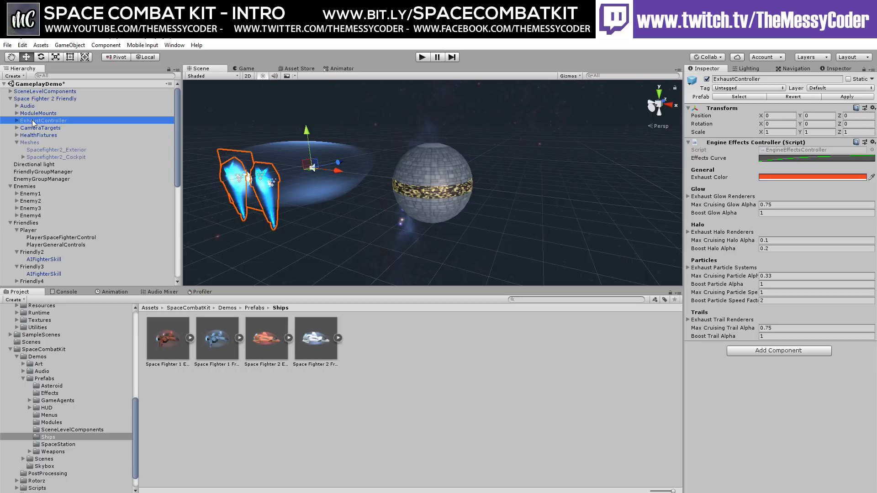
click(706, 79)
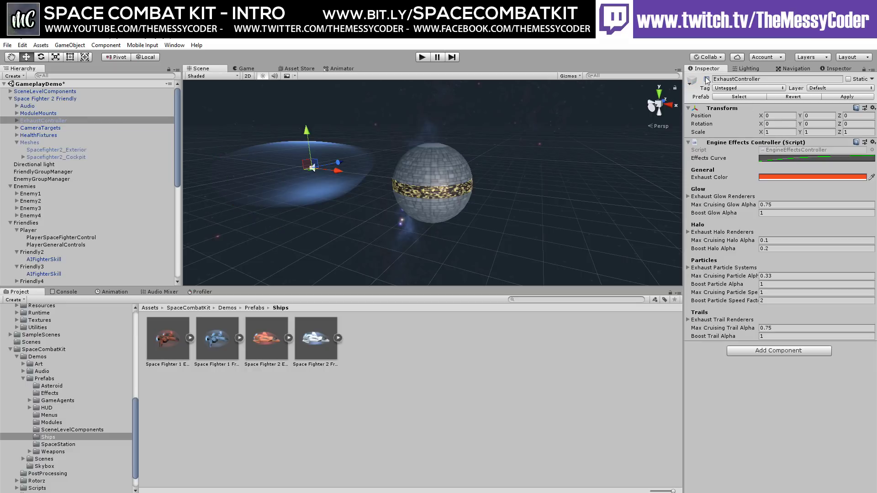
click(707, 79)
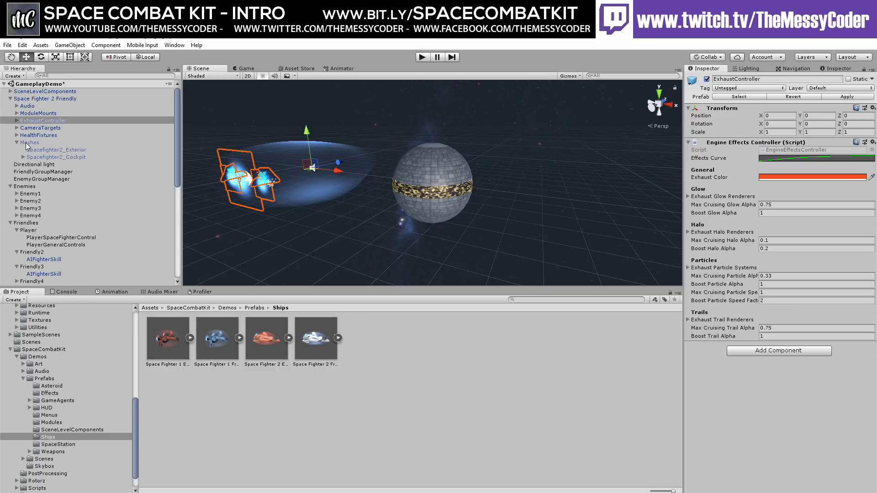
click(44, 128)
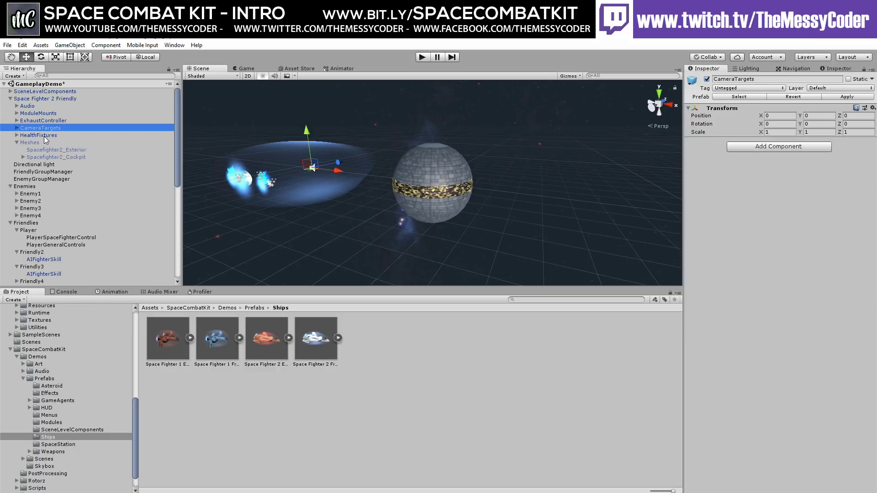
Add the SM_Ship_Stealth_01 prefab from PolygonSciFiSpace's Vehicles folder as a child of Space Fighter 2 Friendly
scroll(52, 402, up, 3)
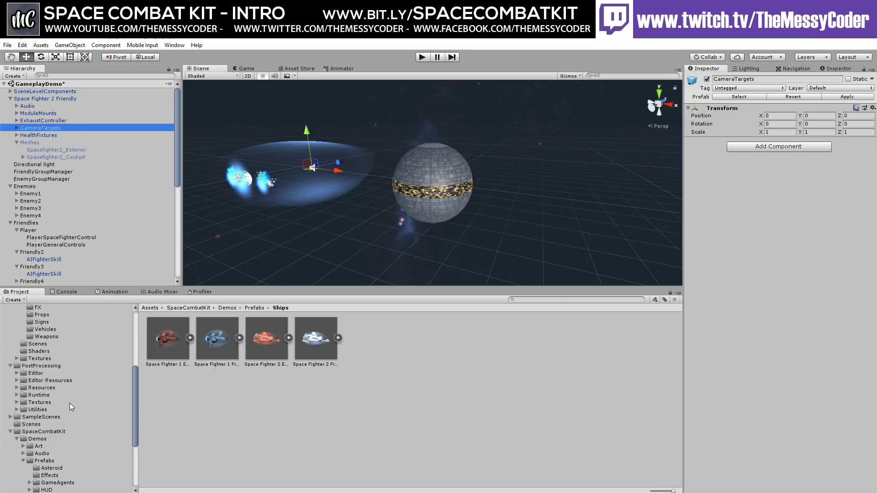
scroll(45, 381, up, 3)
click(41, 357)
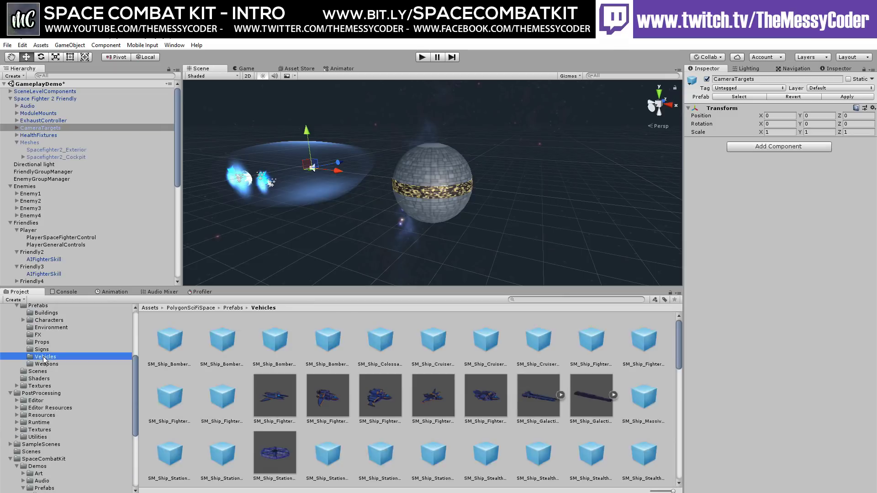
scroll(534, 433, down, 1)
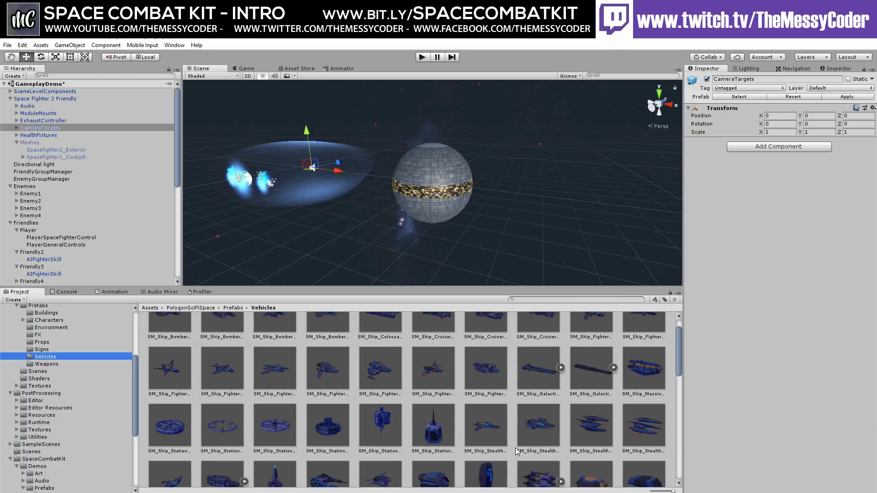
drag(492, 425, 67, 143)
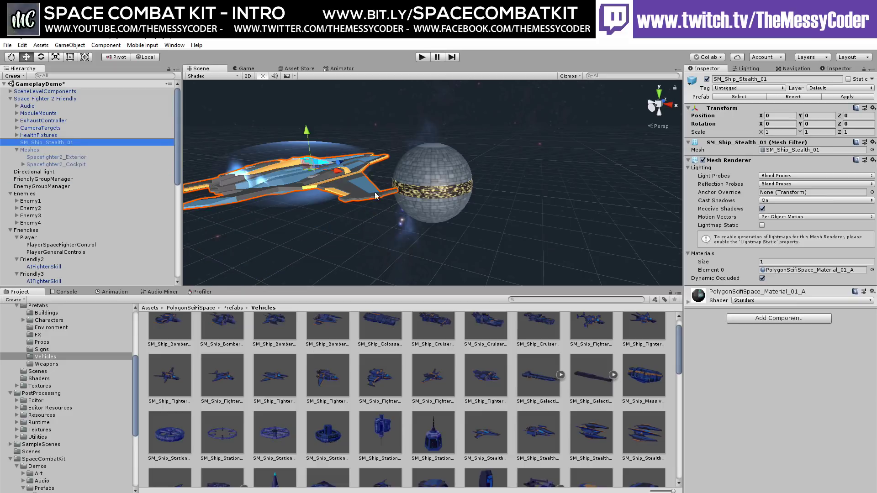
Reposition the ExhaustController at the rear of the stealth ship, with a Z position of about -2.07
middle_drag(375, 196, 169, 175)
key(f)
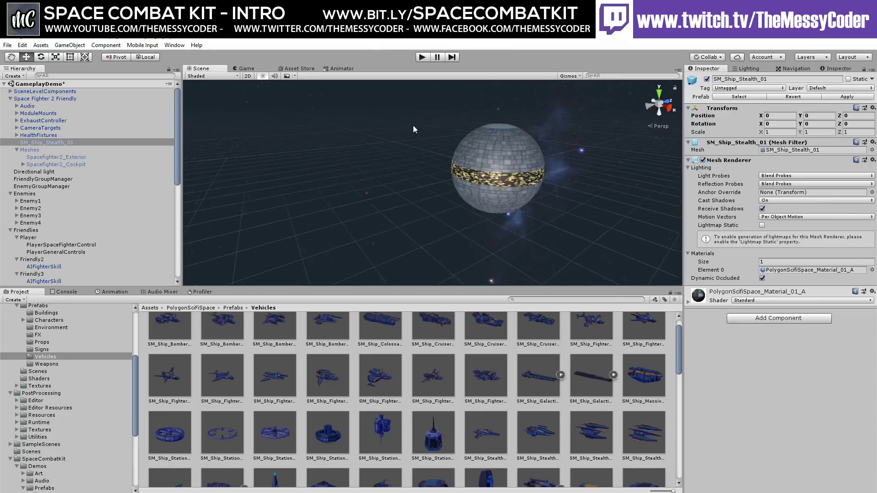
scroll(405, 222, up, 8)
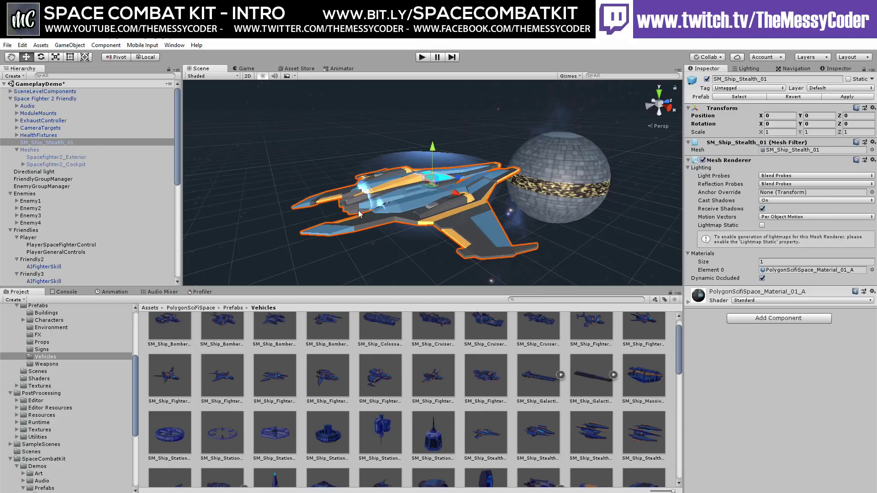
middle_drag(422, 208, 470, 206)
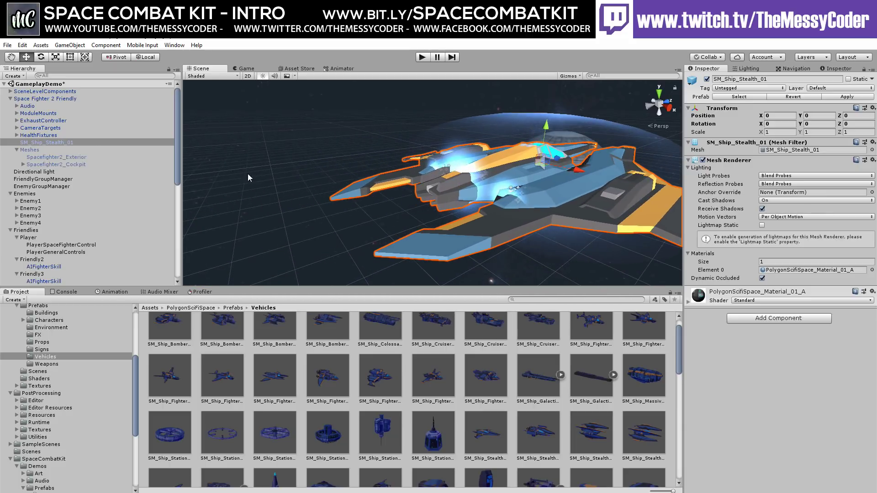
click(44, 121)
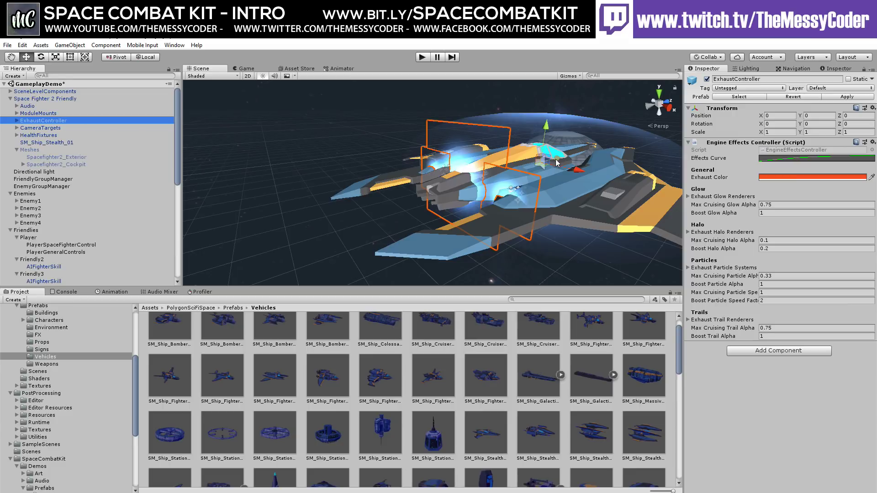
drag(556, 162, 538, 174)
alt+drag(437, 197, 578, 256)
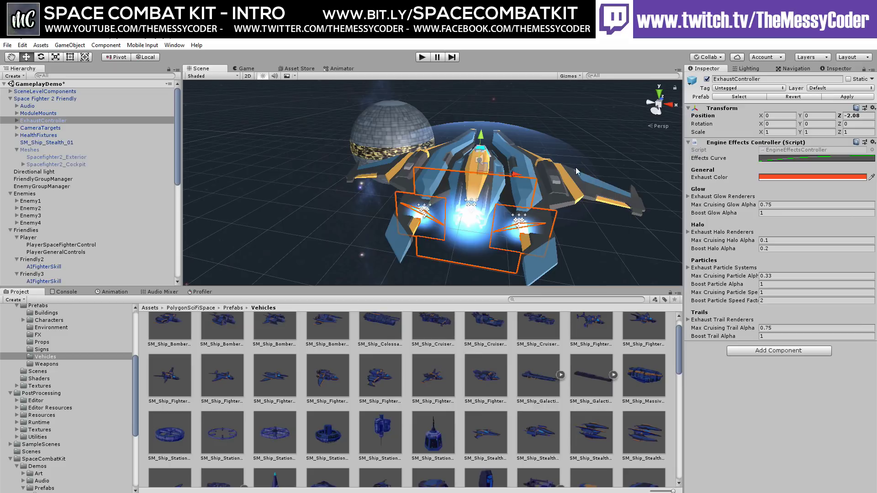
alt+drag(576, 171, 411, 180)
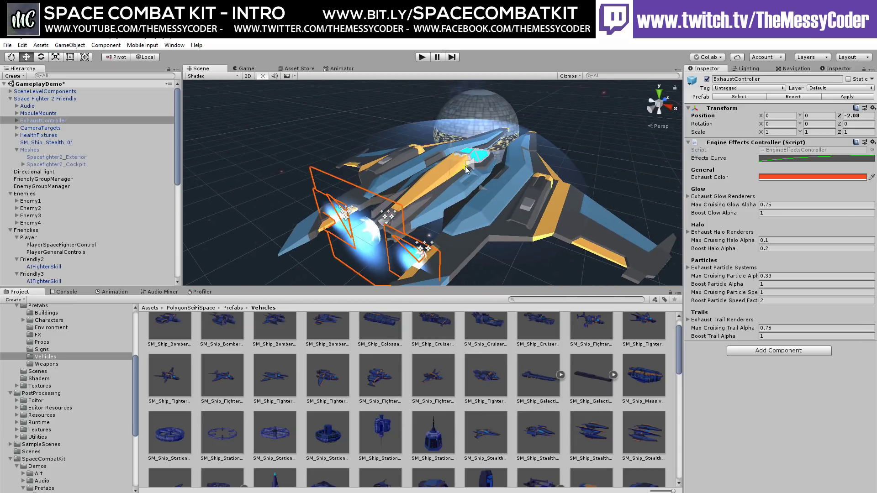
drag(465, 166, 470, 167)
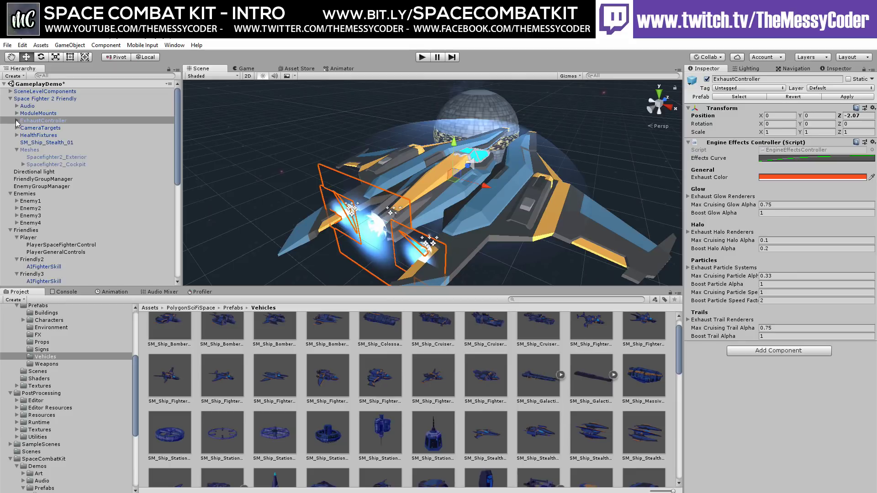
Move RightSmallExhaust to about X 6.91, Z -3.18 and LeftSmallExhaust to about X -5.65, Z -2.28 on the ship's outer wings
click(17, 121)
click(38, 128)
click(44, 135)
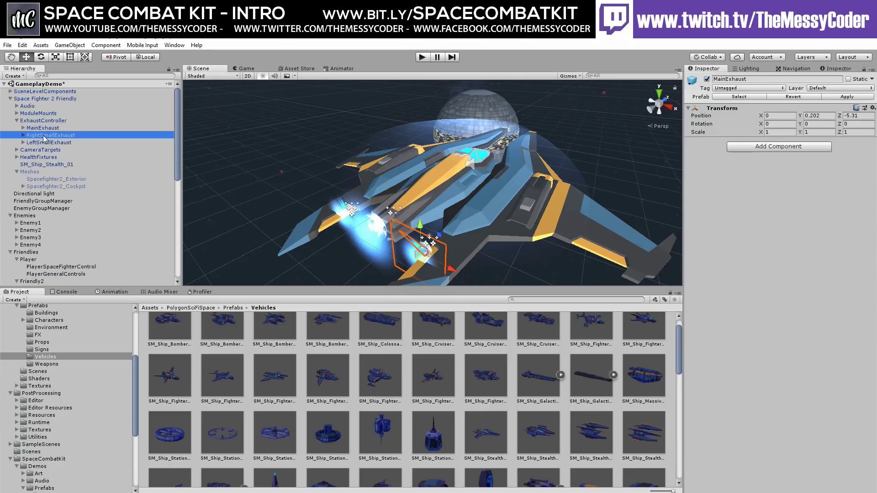
alt+drag(331, 206, 639, 232)
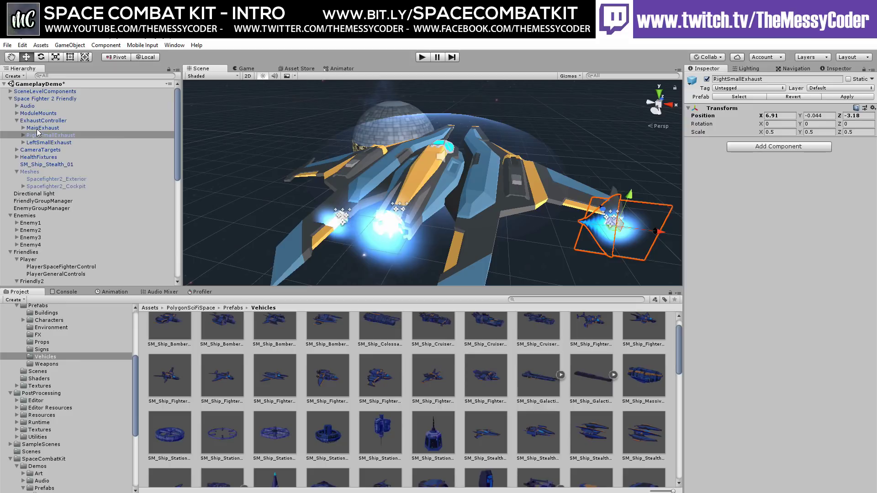
click(54, 143)
drag(369, 228, 339, 180)
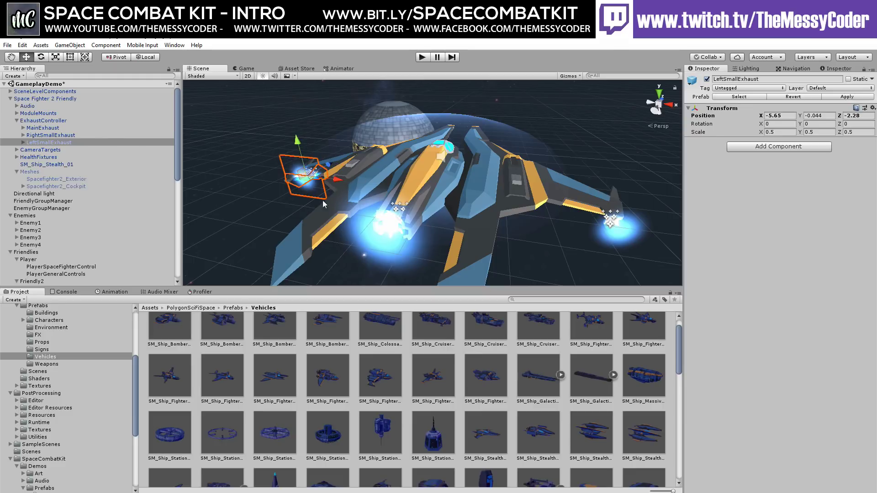
Apply the ship's changes to the Space Fighter 2 Friendly prefab and briefly test the scene in Play mode
click(39, 98)
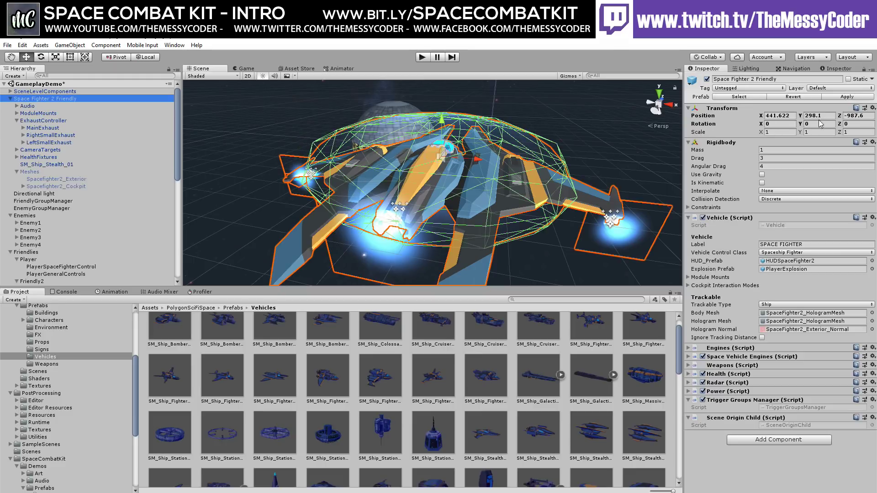
click(834, 97)
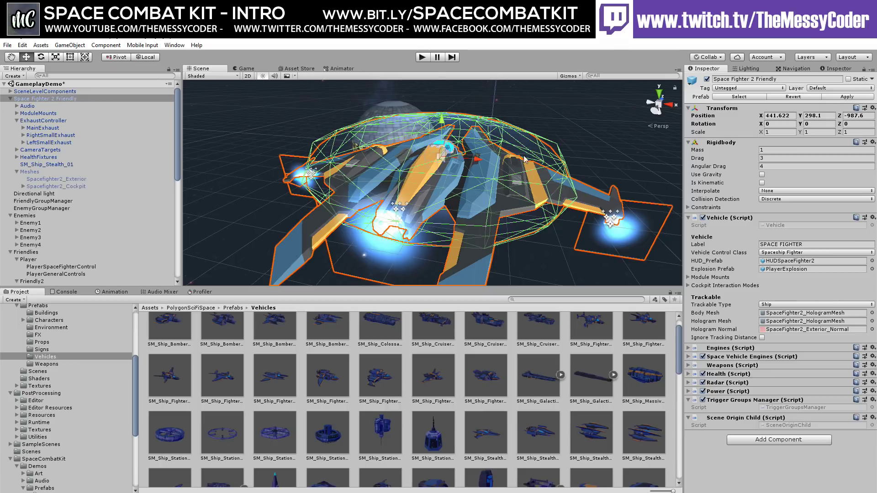
click(421, 57)
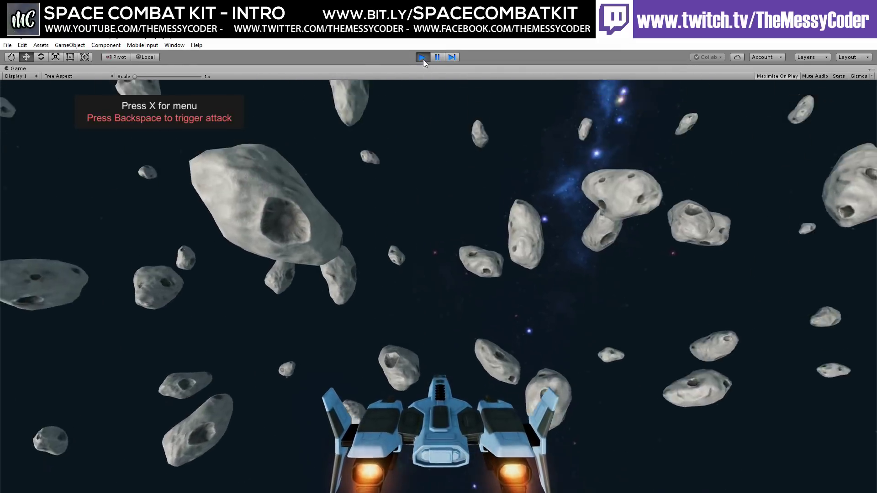
click(422, 57)
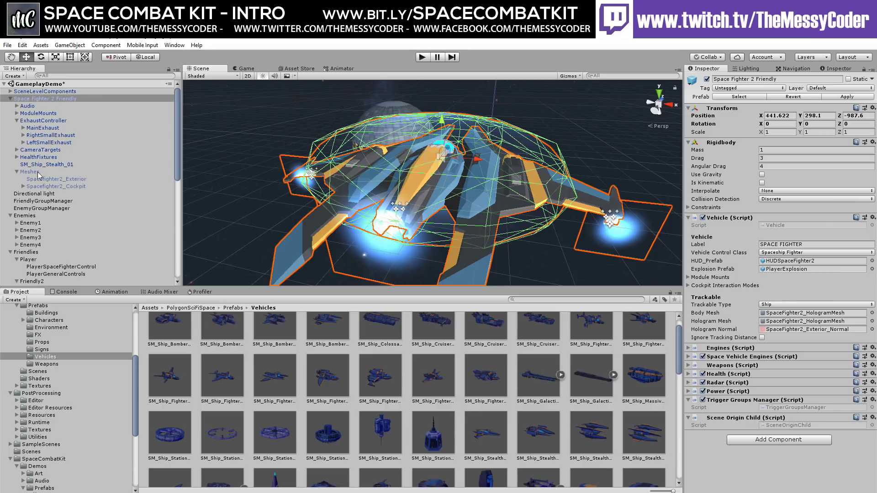
Inspect the Friendlies group and DemoManager's Friendly Ship Prefab assignment
click(28, 253)
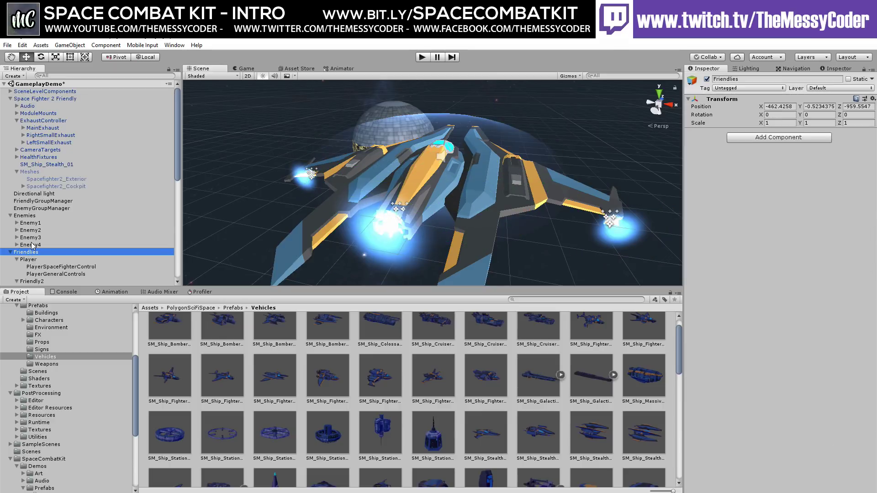
scroll(33, 247, down, 8)
click(44, 154)
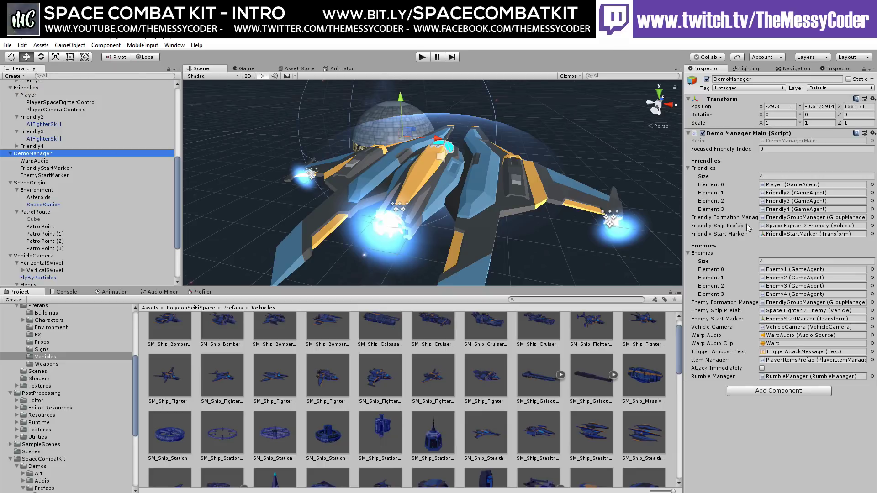
Locate the prefab assigned as DemoManager's Friendly Ship Prefab in the project, inspect it, and test the scene in Play mode
click(795, 226)
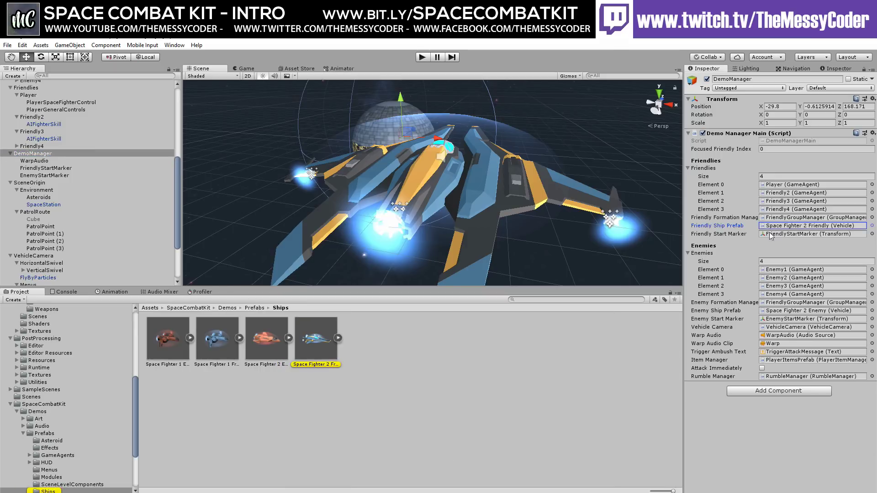
click(311, 342)
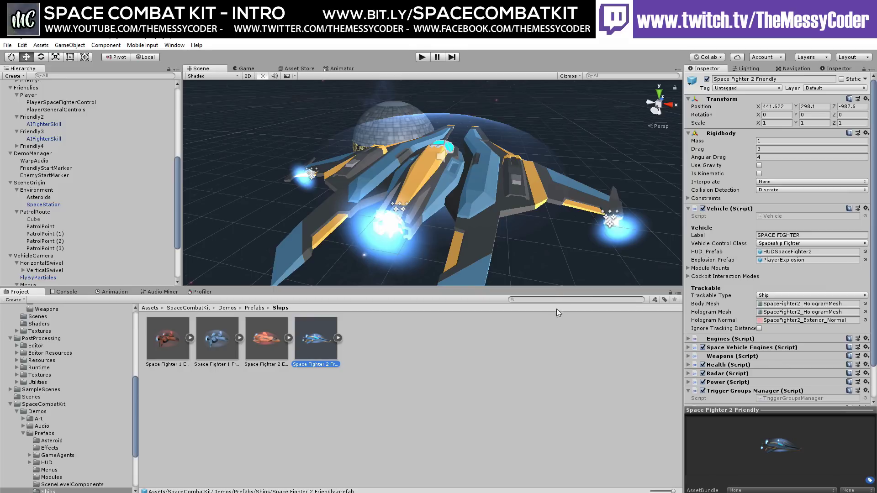
click(422, 57)
Open the MainMenu scene from SpaceCombatKit's Demos/Scenes folder, saving the changes made to the GameplayDemo scene
scroll(33, 417, down, 4)
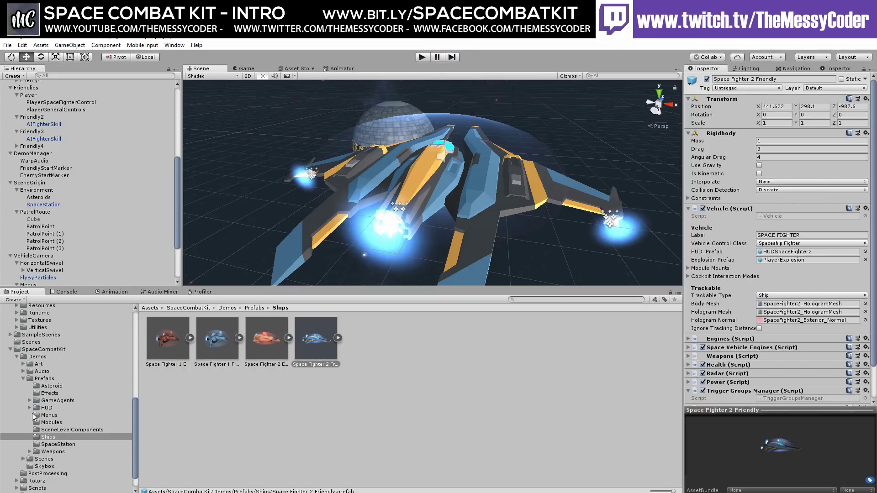
click(44, 440)
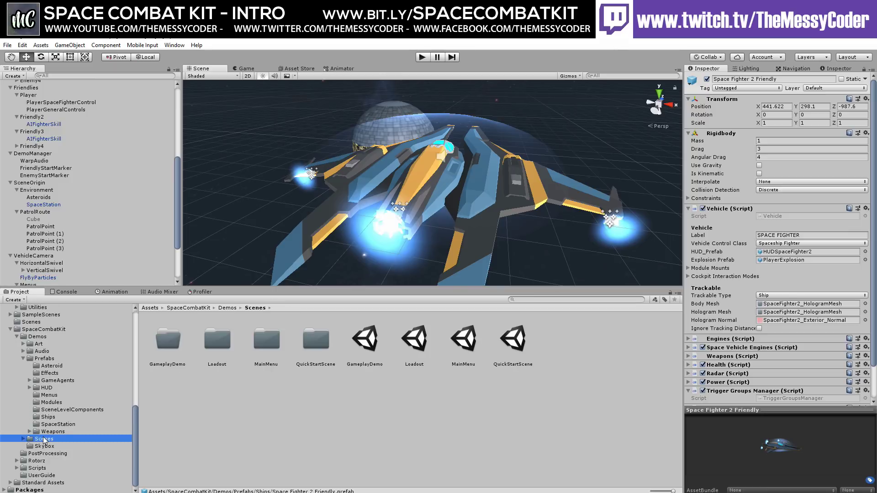
double_click(464, 339)
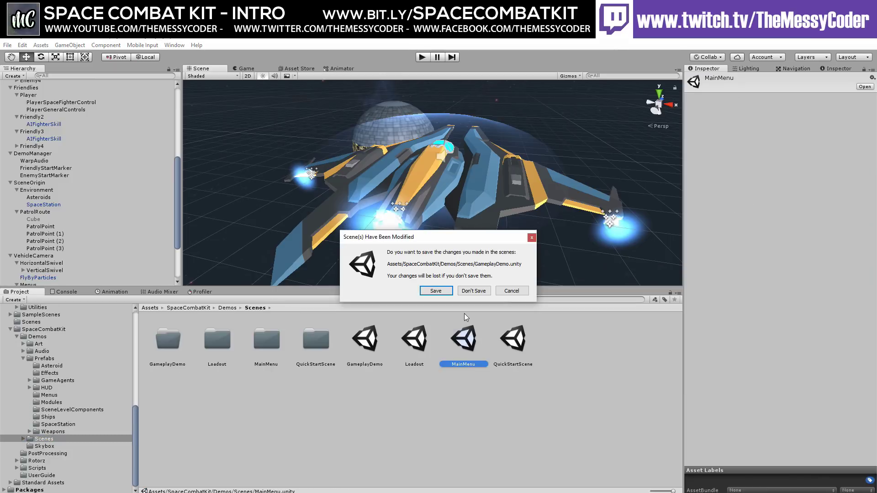
click(436, 291)
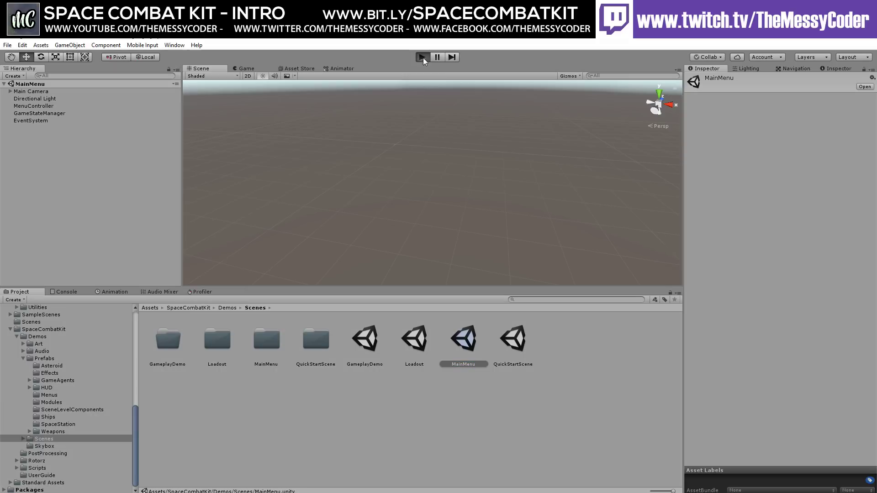